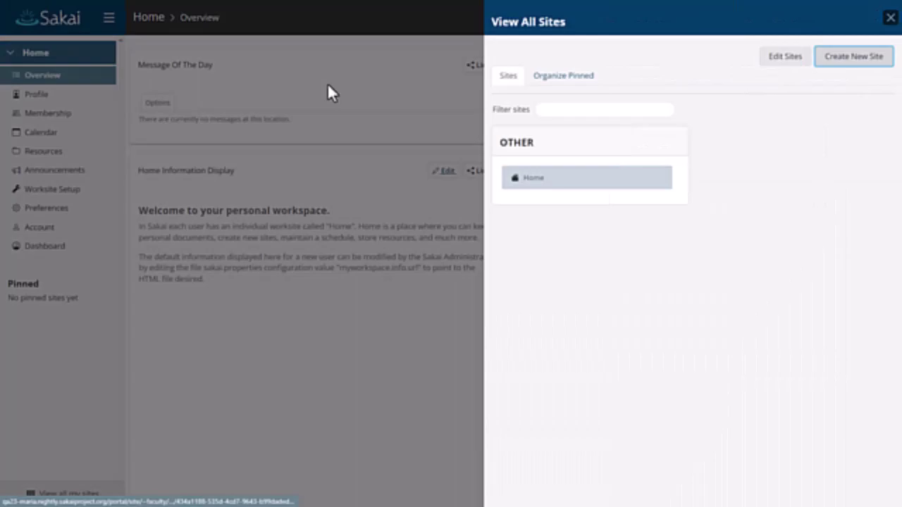
Cancel the creation of a new site and return to the Worksite Setup site list
key("Tab")
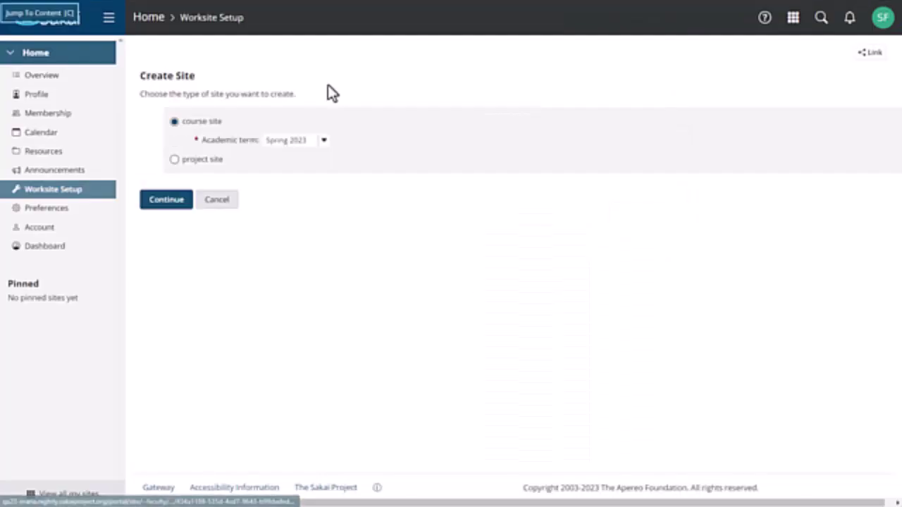
key("Tab")
key("Tab")
key("Tab")
key("Tab")
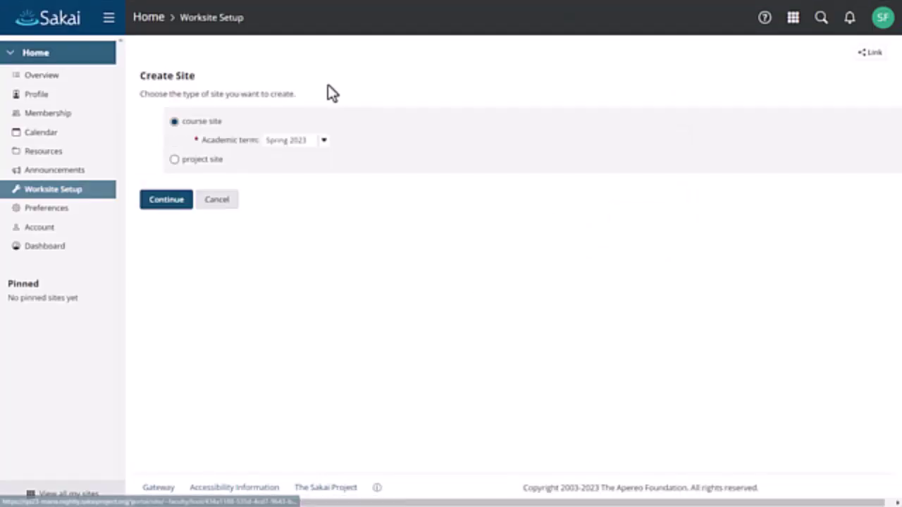
key("Tab")
key("Tab")
key("Tab")
key("Tab")
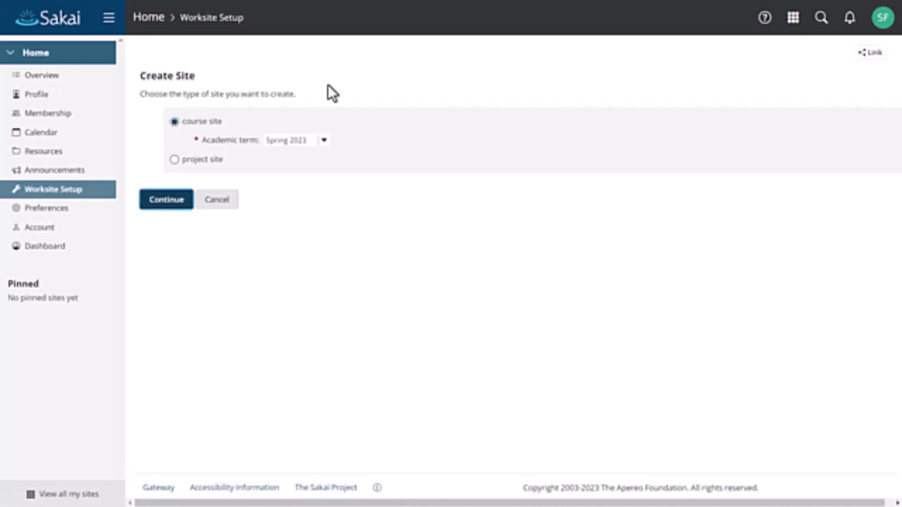
key("Return")
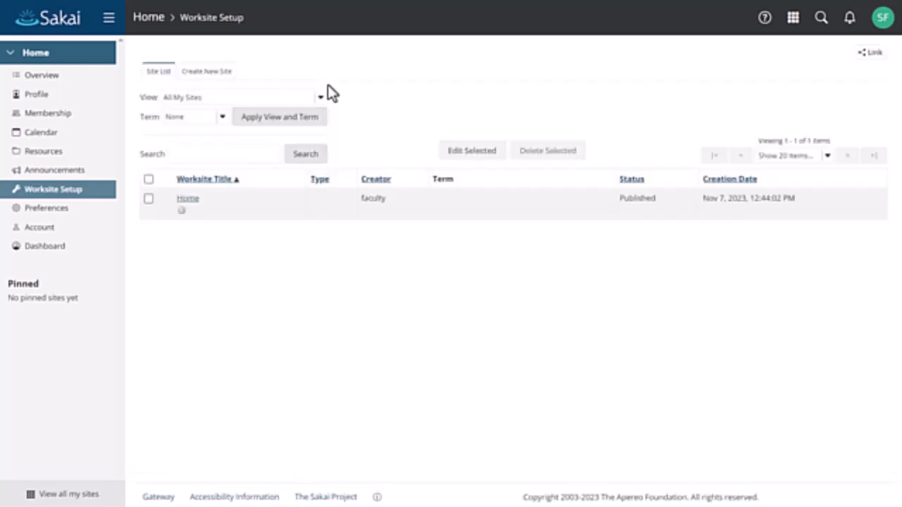
Open the Account Menu from the Worksite Setup page
key("Tab")
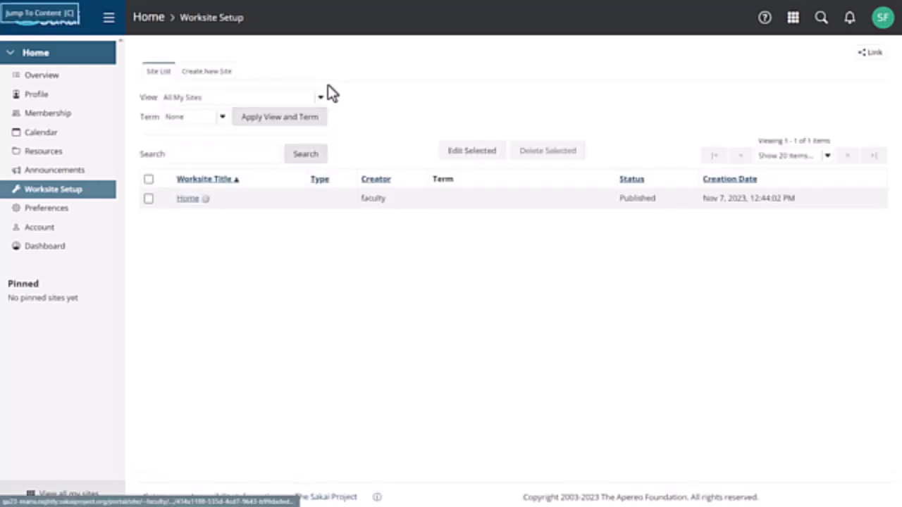
key("Tab")
key("Tab")
key("Tab")
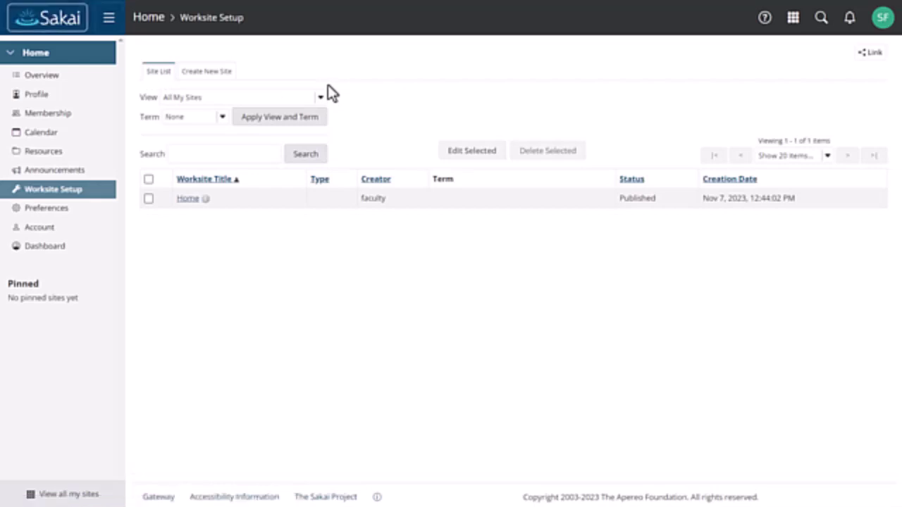
key("Tab")
key("Tab")
key("Tab")
key("Tab")
key("Tab")
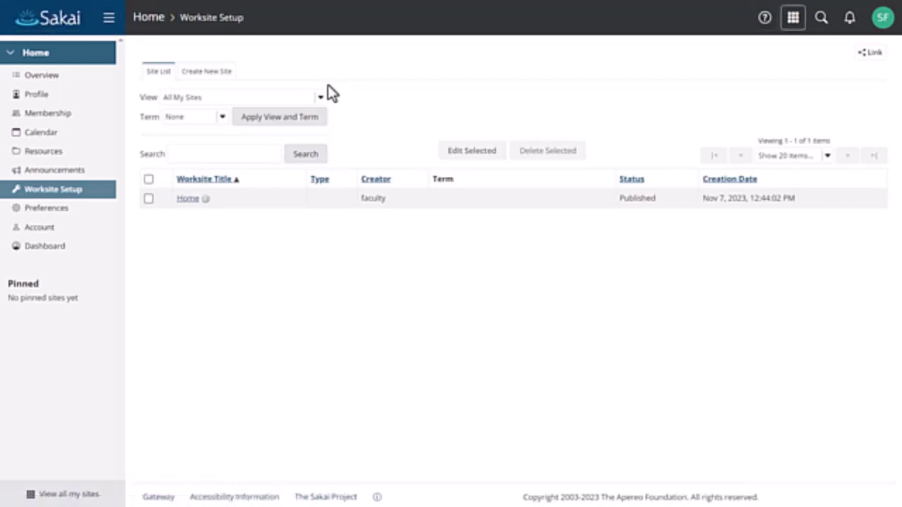
key("Tab")
key("Tab")
key("Tab")
key("Return")
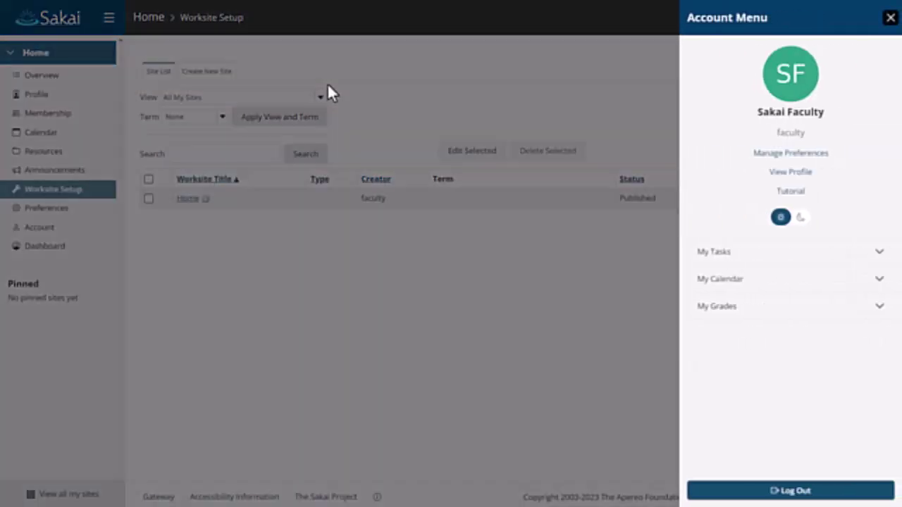
Step the keyboard focus through the Account Menu options, past My Tasks, My Calendar and My Grades
key("Tab")
key("Tab")
key("Tab")
key("Tab")
key("Tab")
key("Tab")
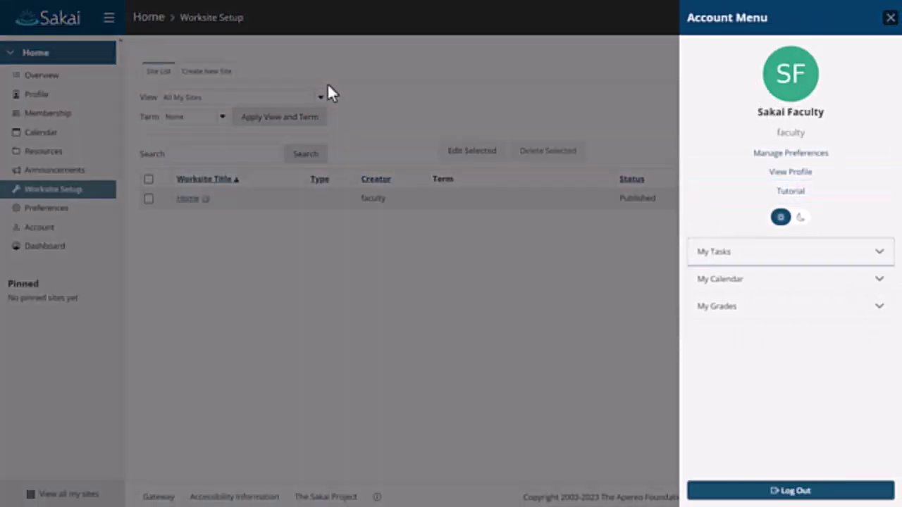
key("Tab")
key("Tab")
key("Tab")
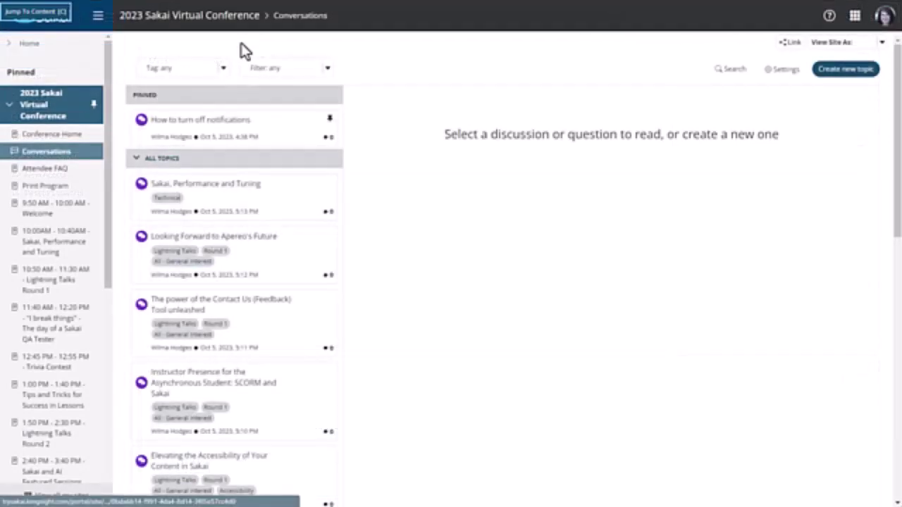
Open the topic "Sakai, Performance and Tuning" in the 2023 Sakai Virtual Conference conversations
key("Tab")
key("Tab")
key("Tab")
key("Tab")
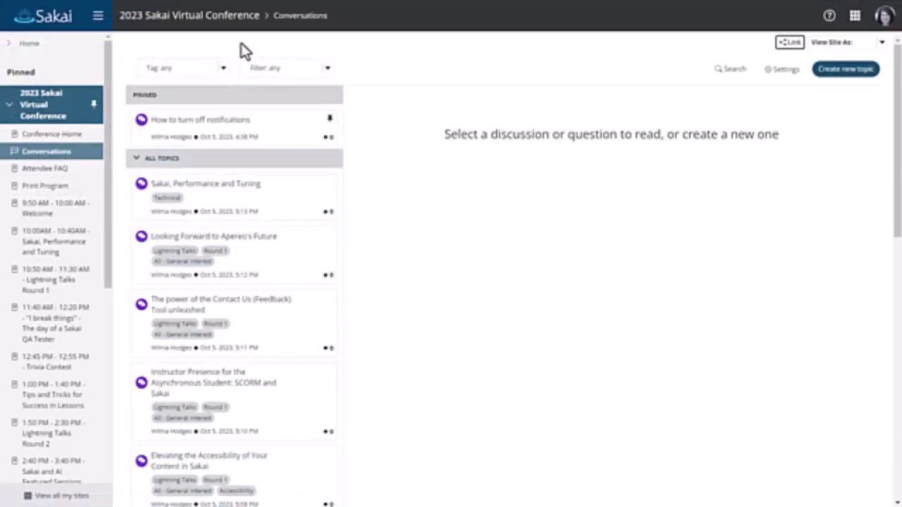
key("Tab")
key("Tab")
key("Tab")
key("Tab")
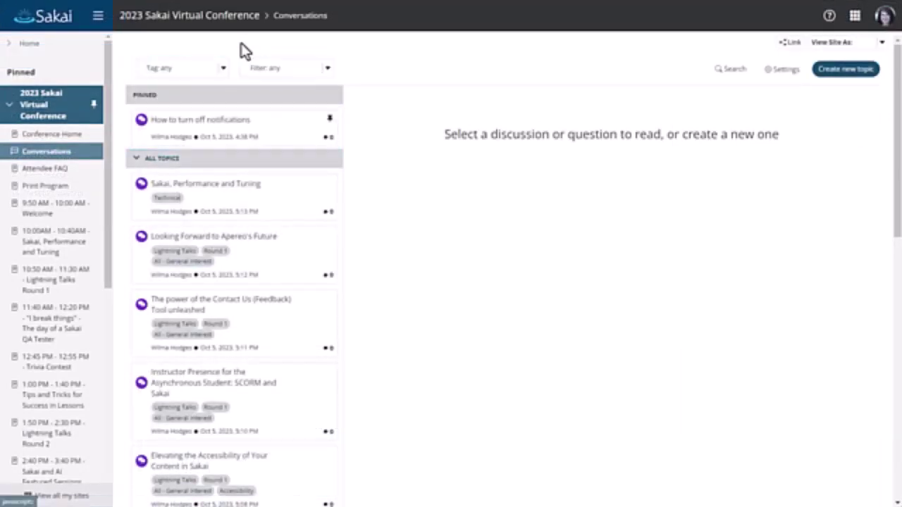
key("Return")
Step through the remaining topics in the conversation list and activate the topic search
key("Tab")
key("Tab")
key("Tab")
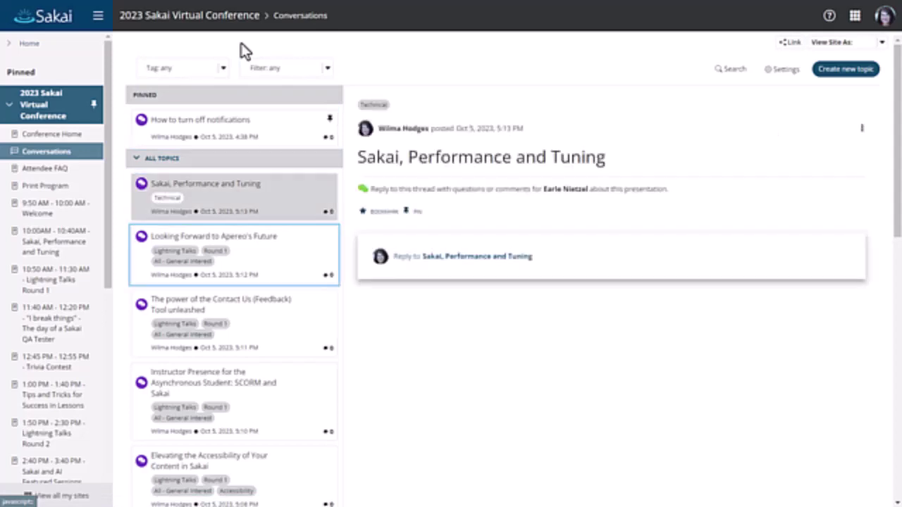
key("Tab")
key("Tab")
key("Tab")
key("Tab")
key("Tab")
key("Tab")
key("Tab")
key("Tab")
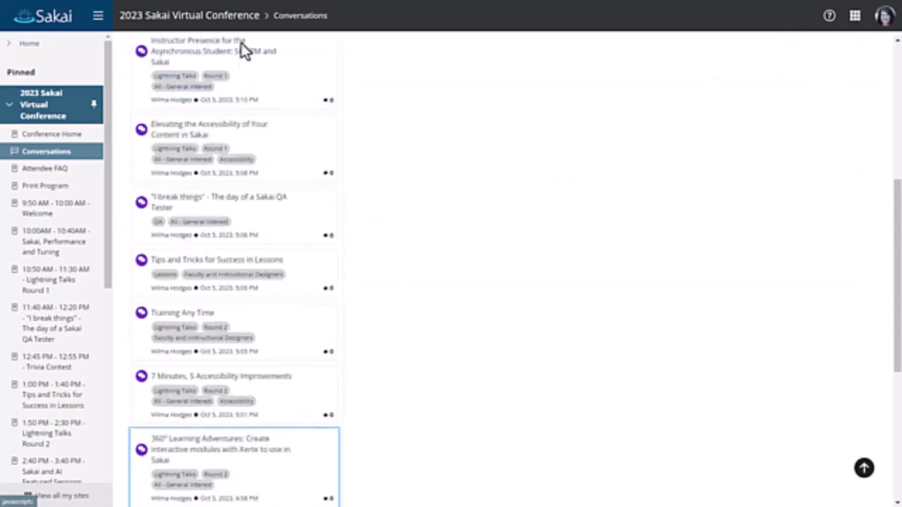
key("Tab")
key("Tab")
key("Tab")
key("Tab")
key("Tab")
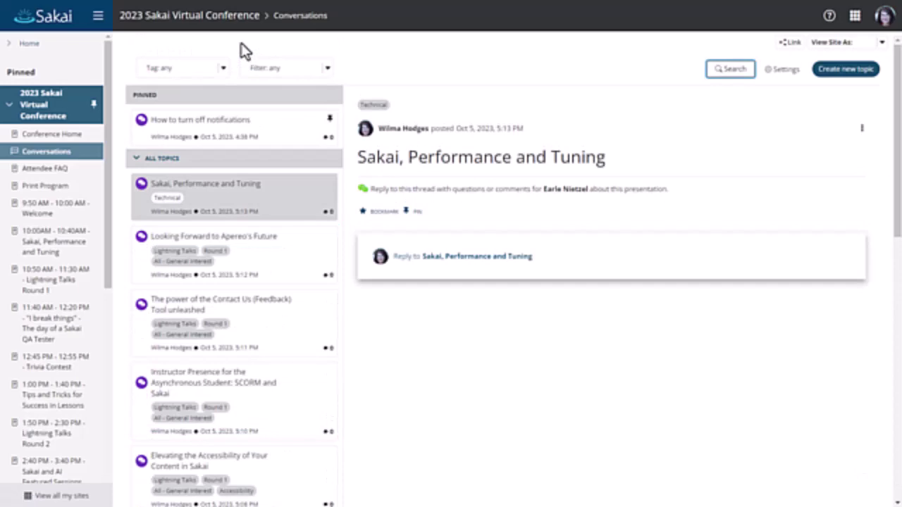
key("Return")
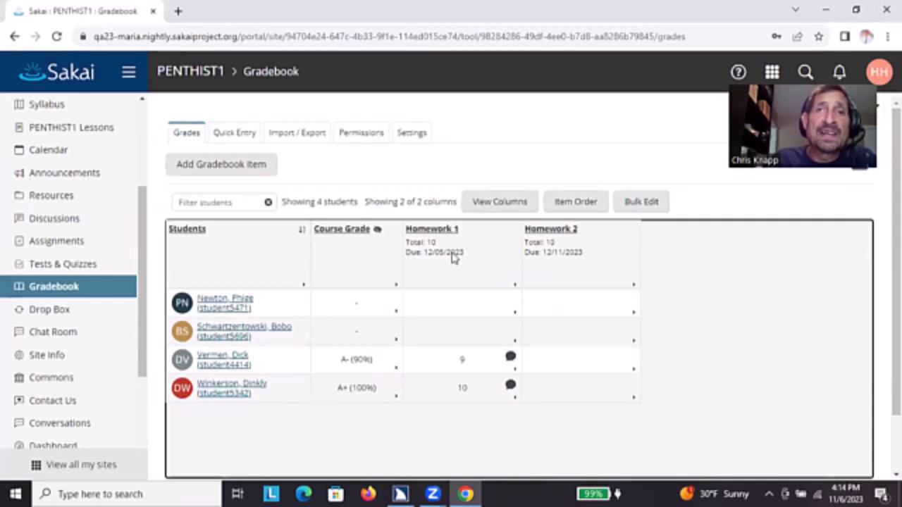
Start a new item in the PENTHIST1 gradebook, titled Homework 3 with a point value of 10
key("Tab")
key("Return")
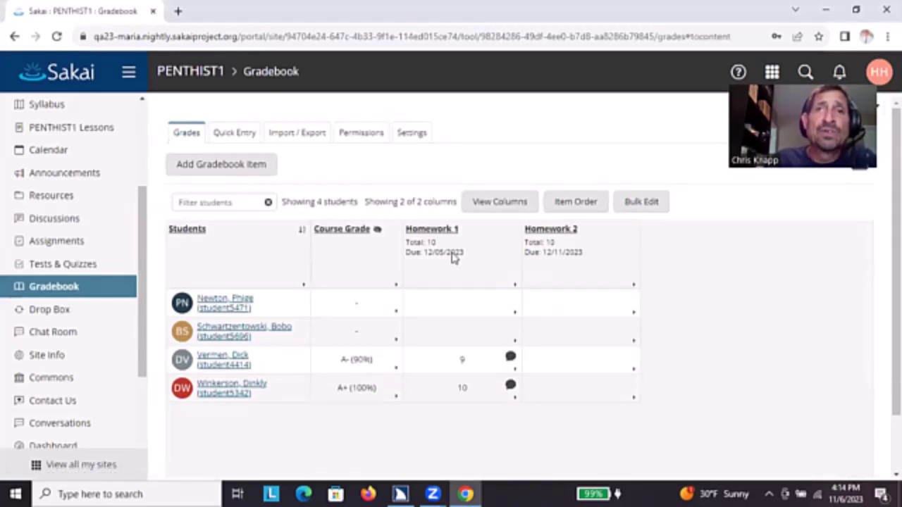
key("Tab")
key("Tab")
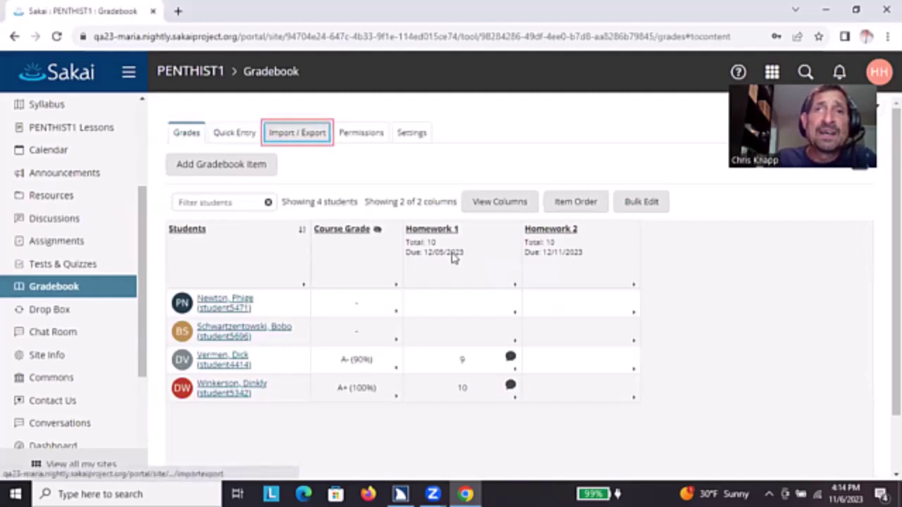
key("Tab")
key("Tab")
key("Tab")
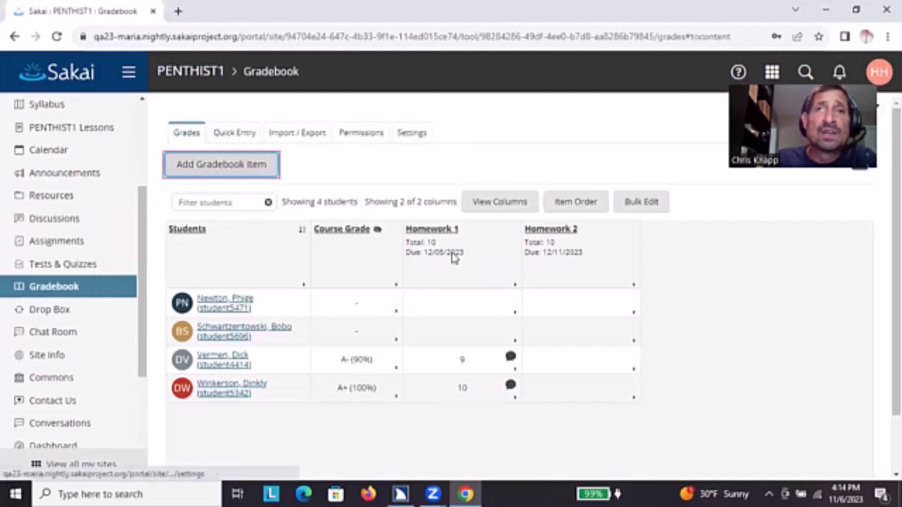
key("Return")
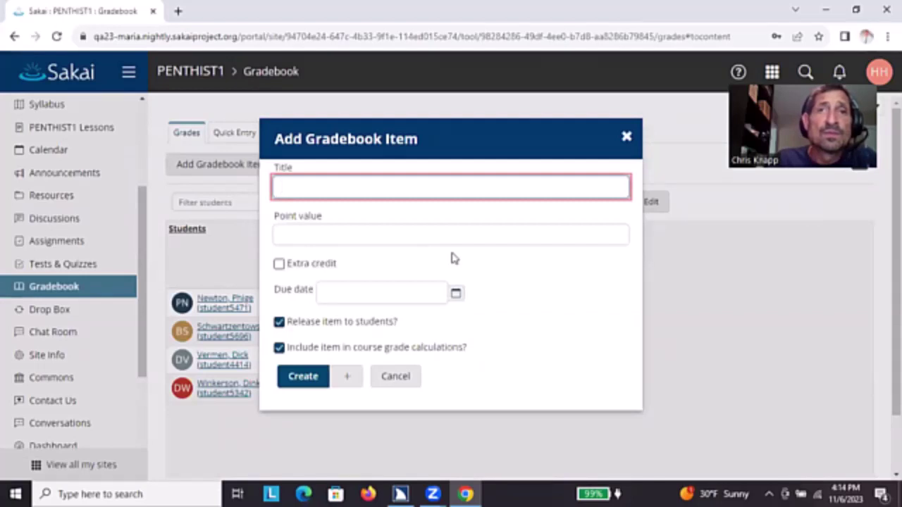
type("H")
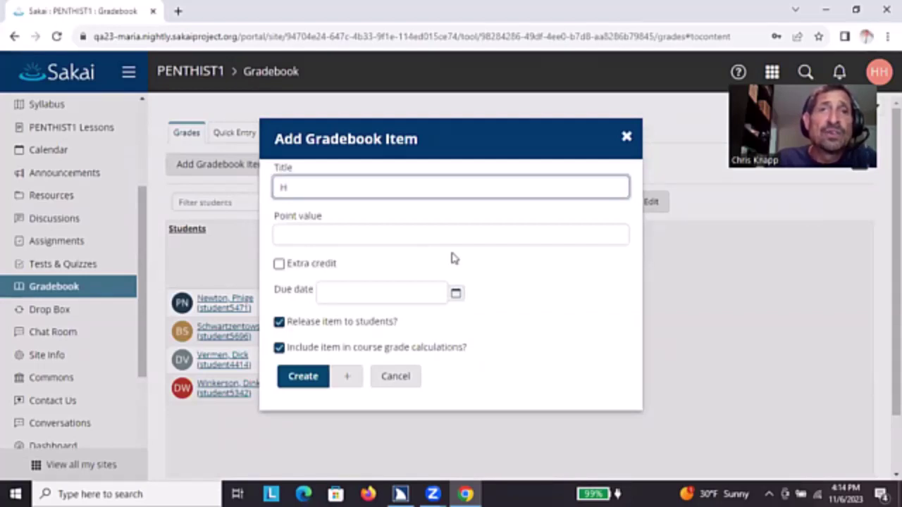
type("omework 3")
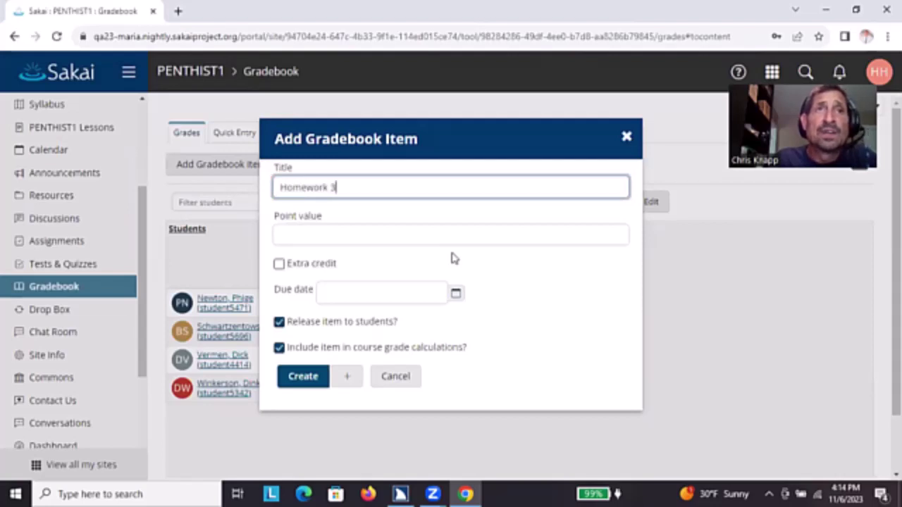
key("Tab")
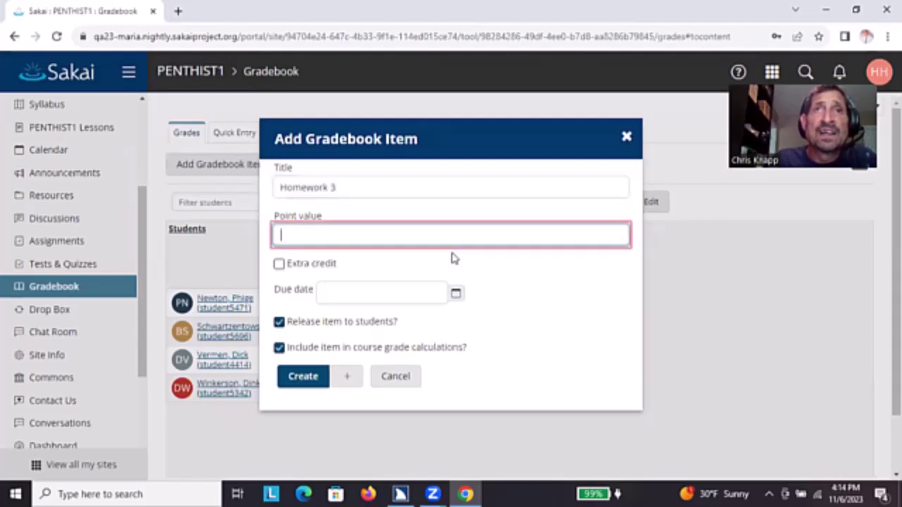
type("10")
Set the due date of the new gradebook item to 12/04/2023 using the calendar picker
key("Tab")
key("Tab")
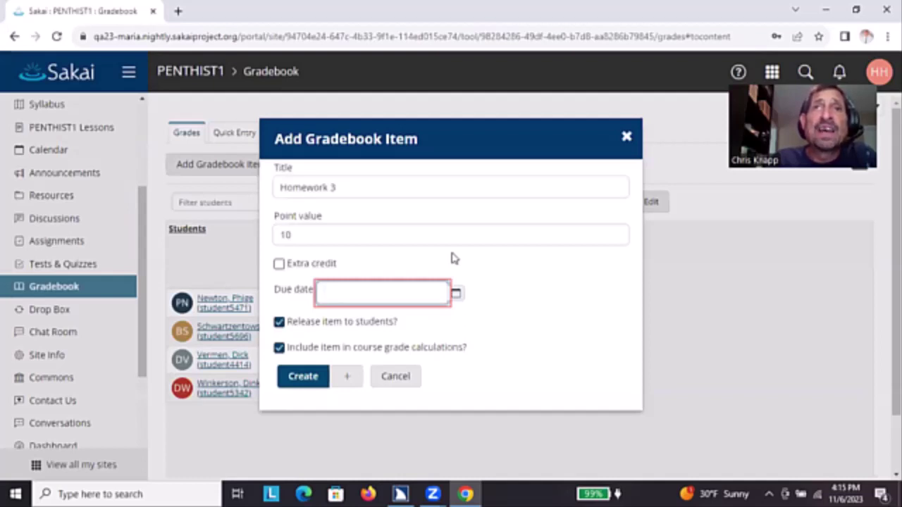
key("Tab")
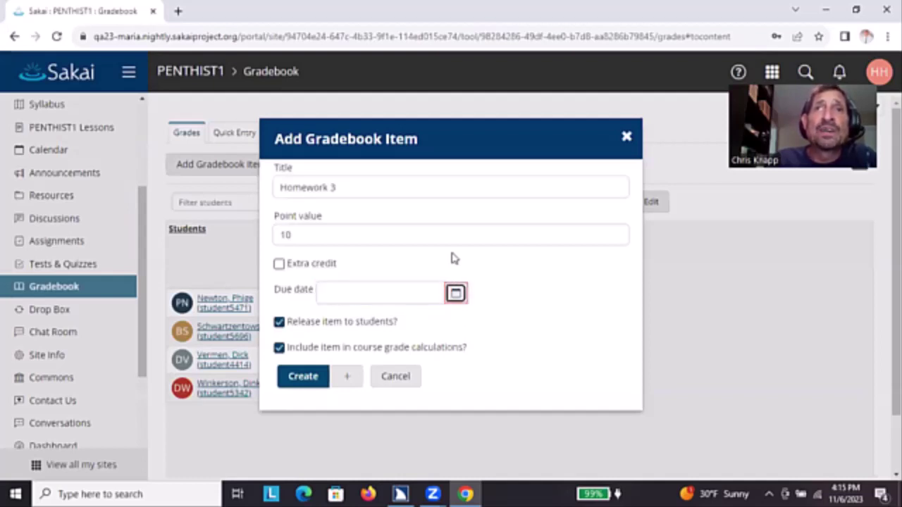
key("Return")
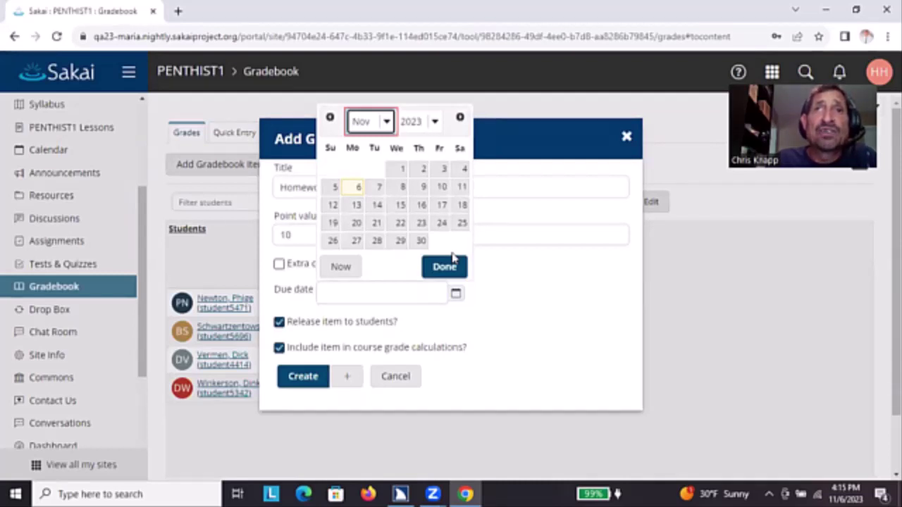
key("Down")
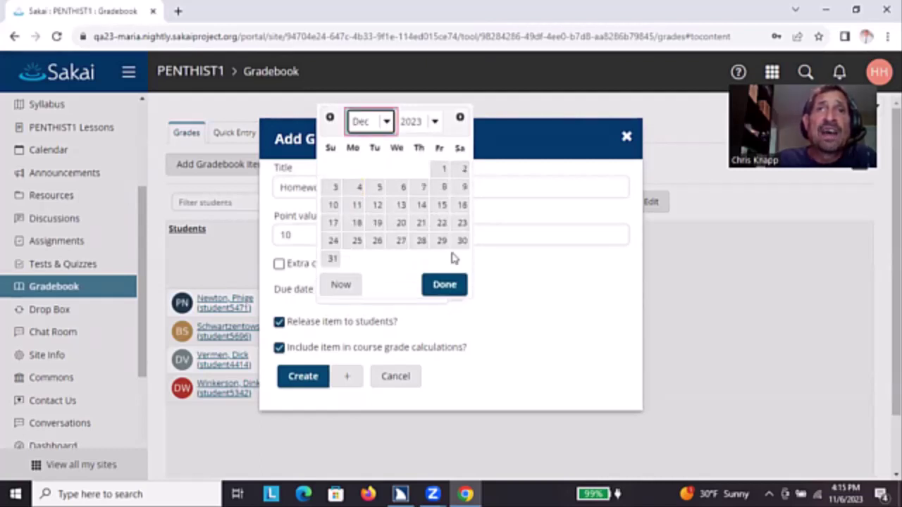
key("Tab")
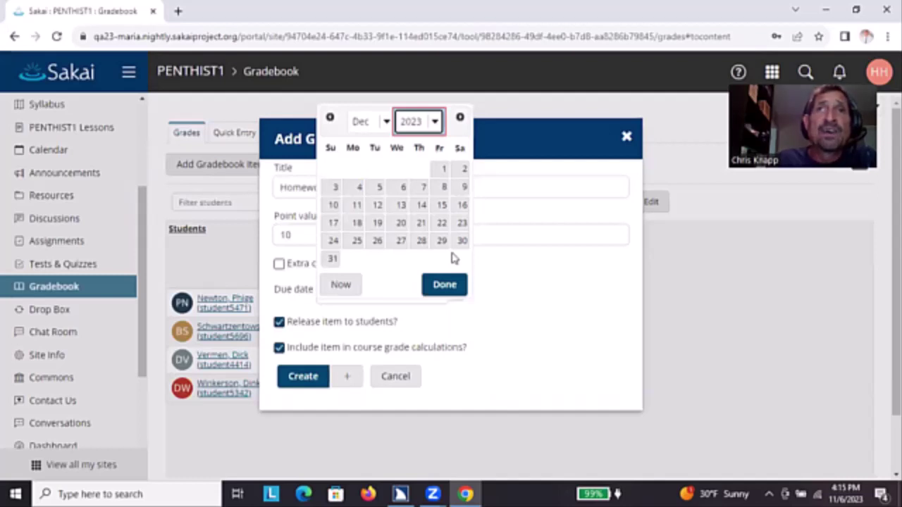
key("Tab")
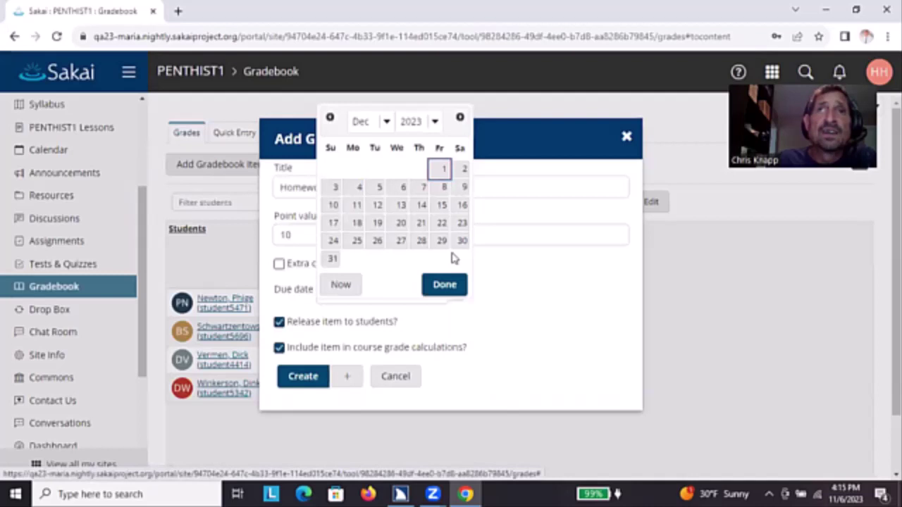
key("Right")
key("Right")
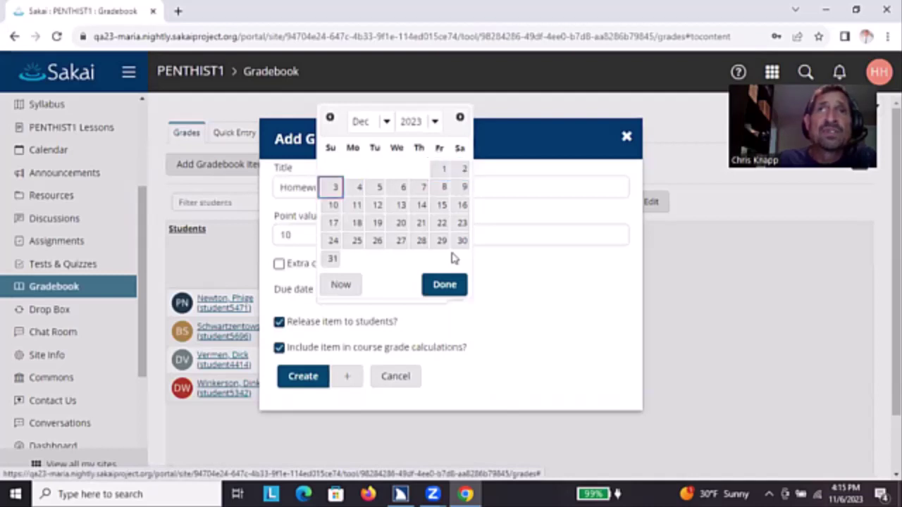
key("Right")
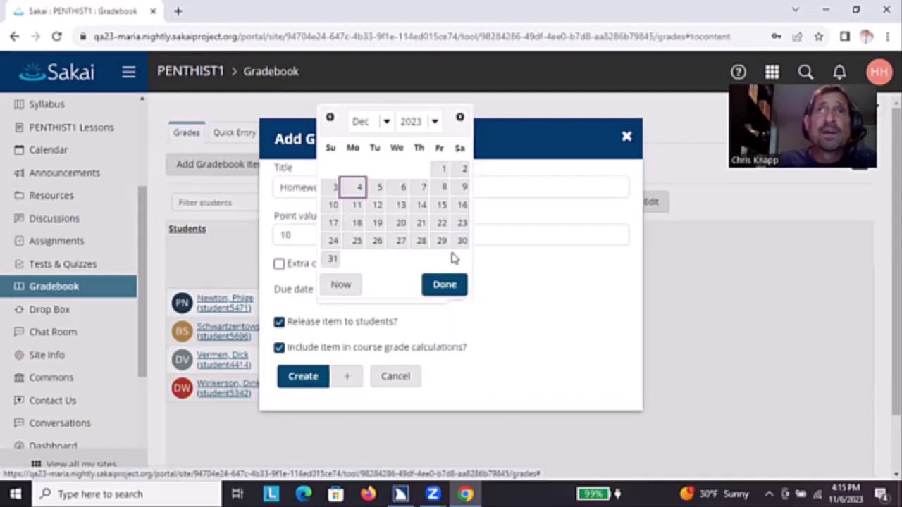
key("Return")
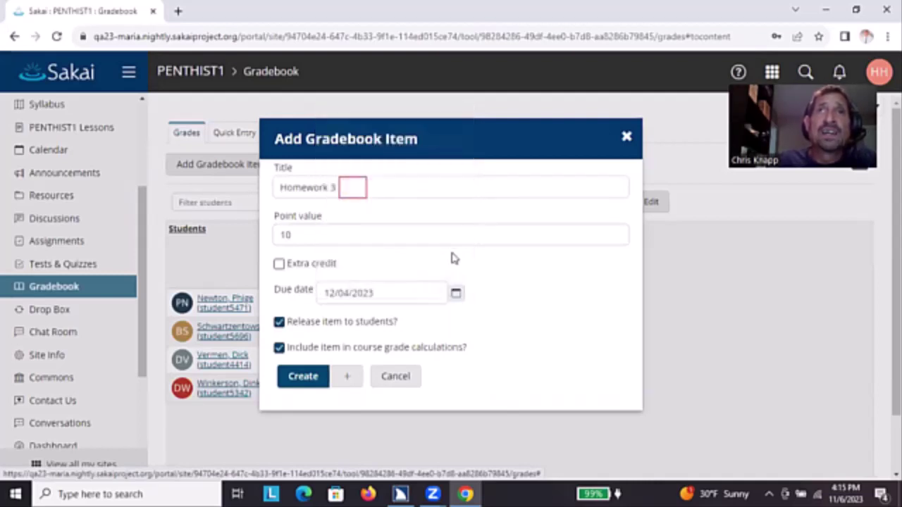
Go through the remaining fields and options of the Homework 3 gradebook item and cancel its creation
key("Tab")
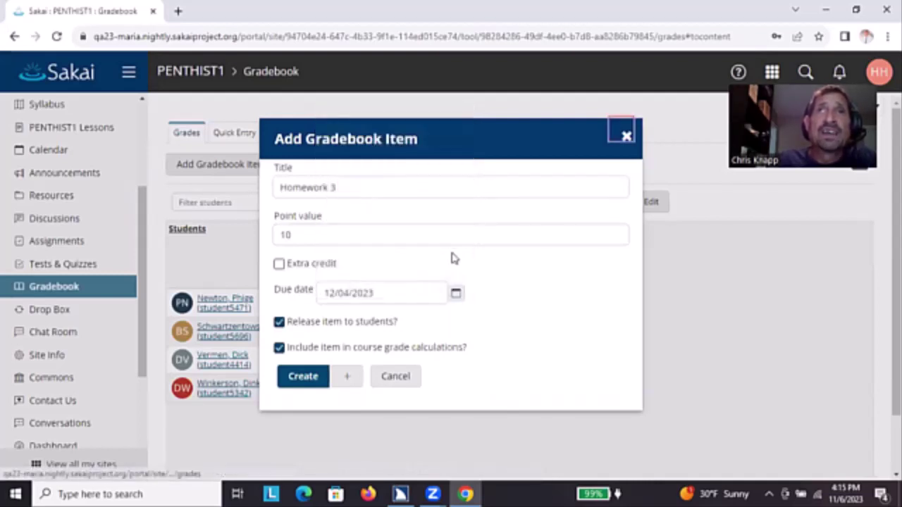
key("Tab")
key("Tab")
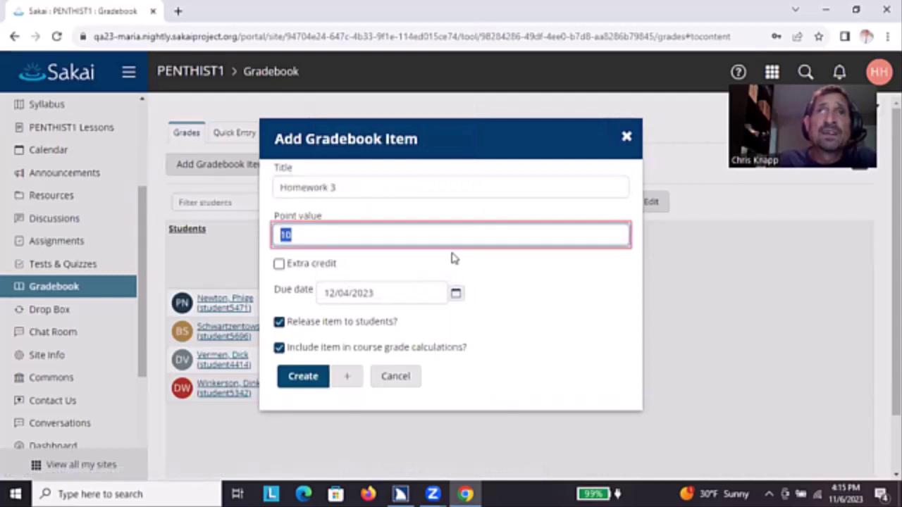
key("Tab")
key("Tab")
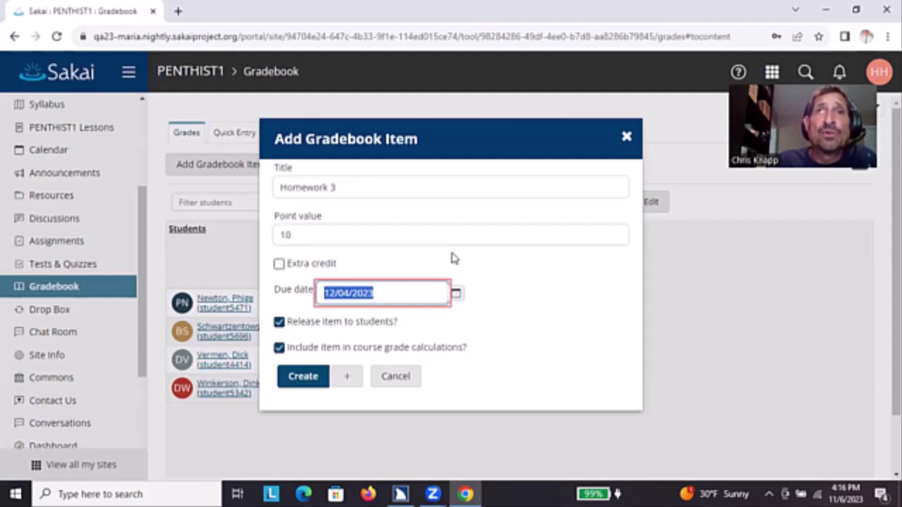
key("Tab")
key("Tab")
key("Tab")
key("Tab")
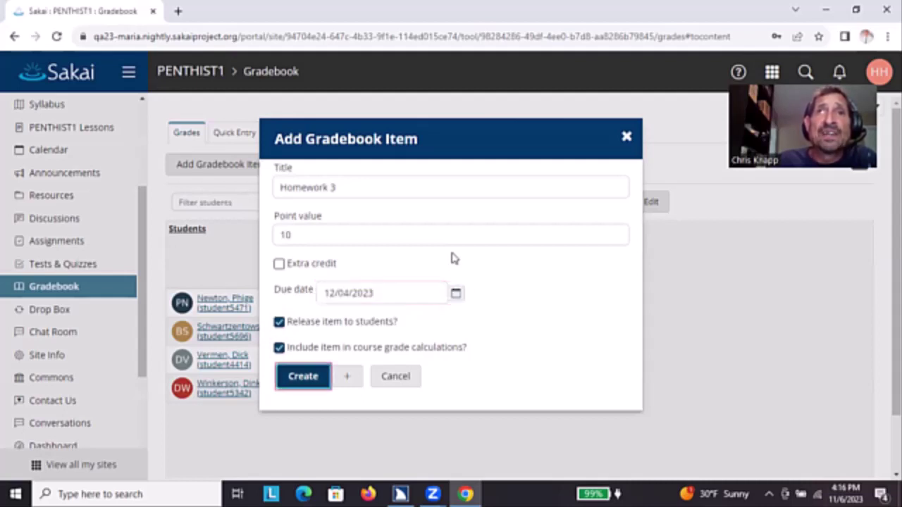
key("Tab")
key("Tab")
key("Return")
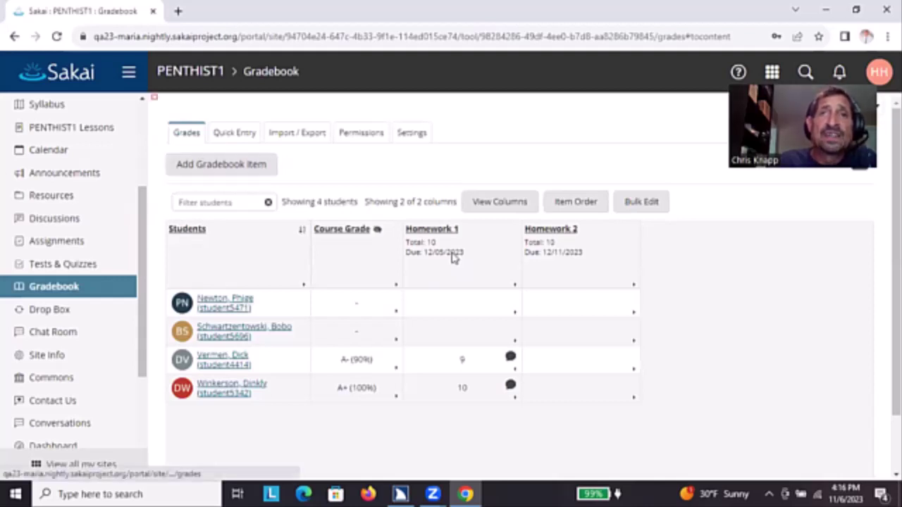
Open the Quick Entry page of the PENTHIST1 gradebook
key("Tab")
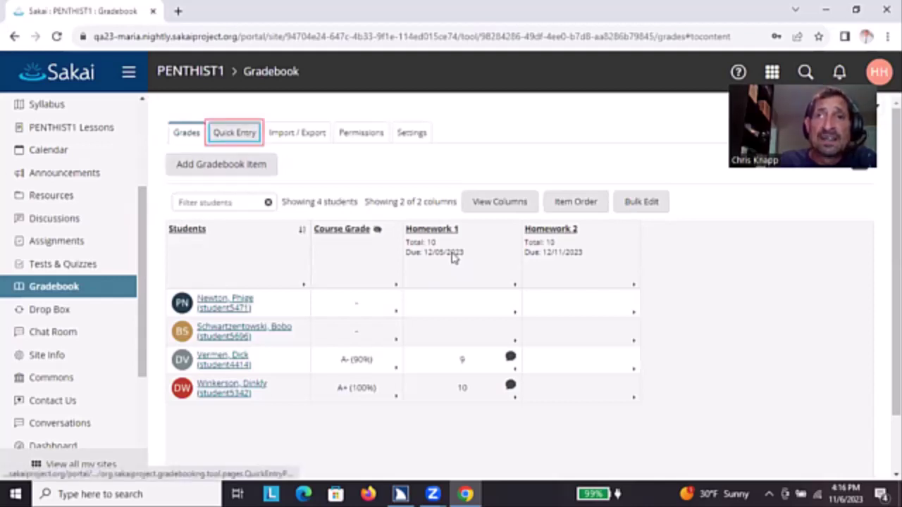
key("Tab")
key("shift+Tab")
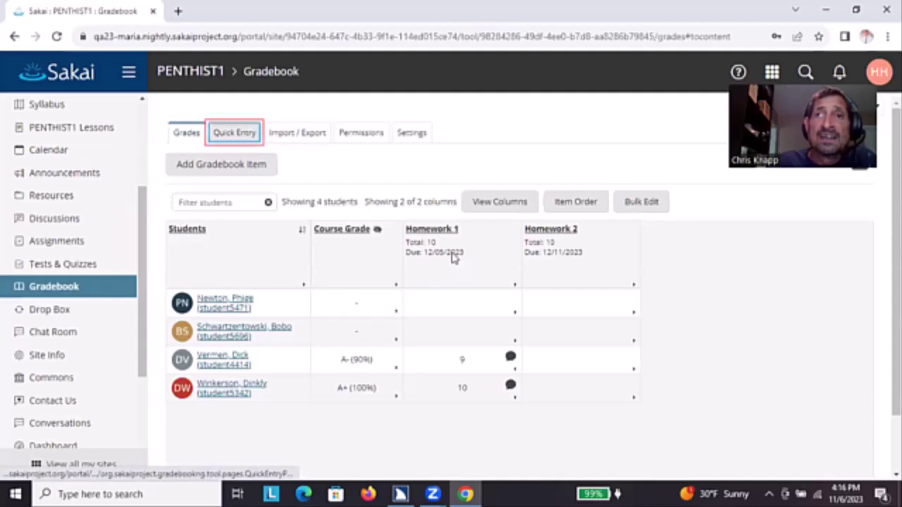
key("Return")
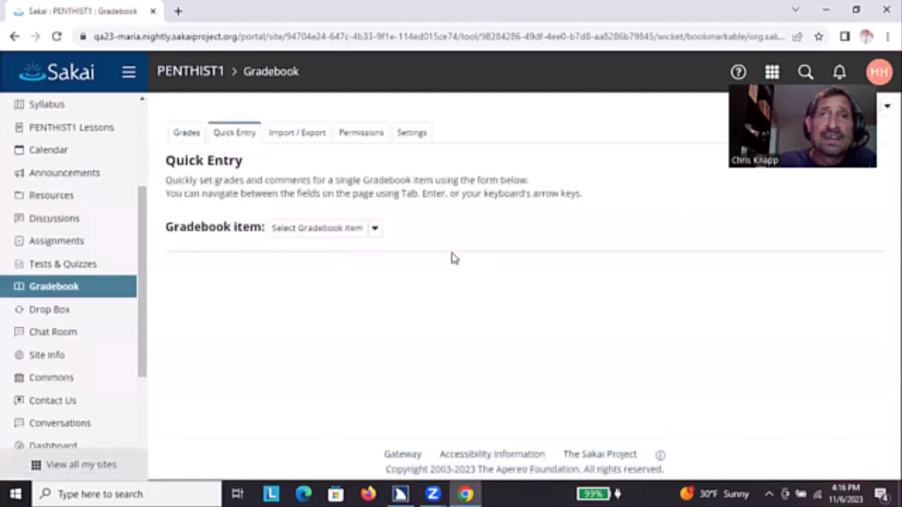
Choose Homework 2 as the gradebook item for quick entry
key("Tab")
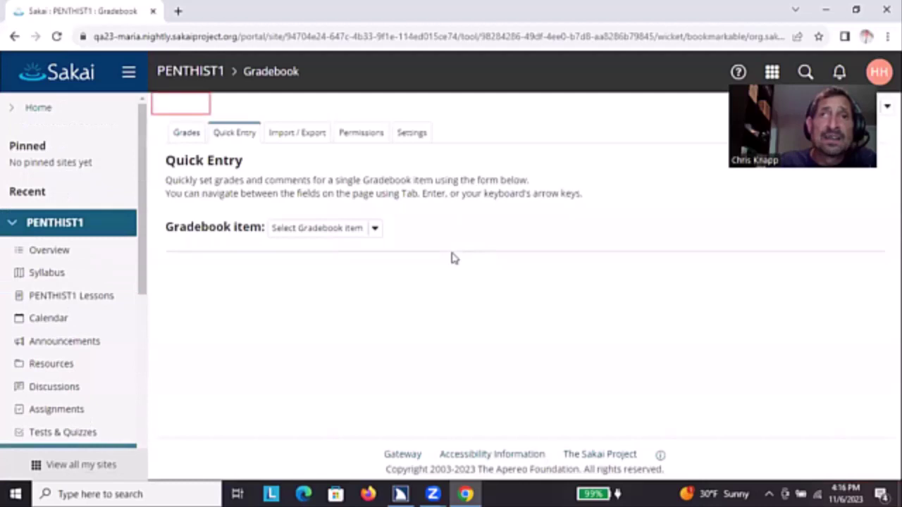
key("Tab")
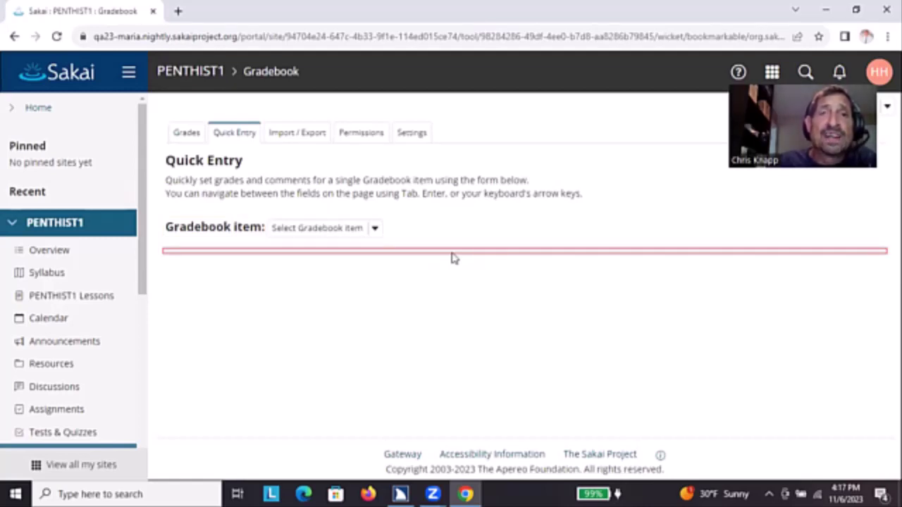
key("shift+Tab")
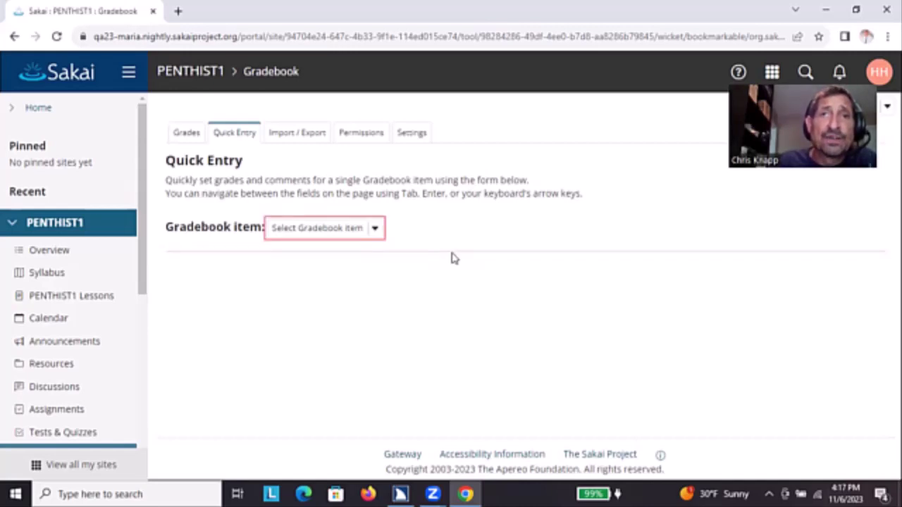
key("alt+Down")
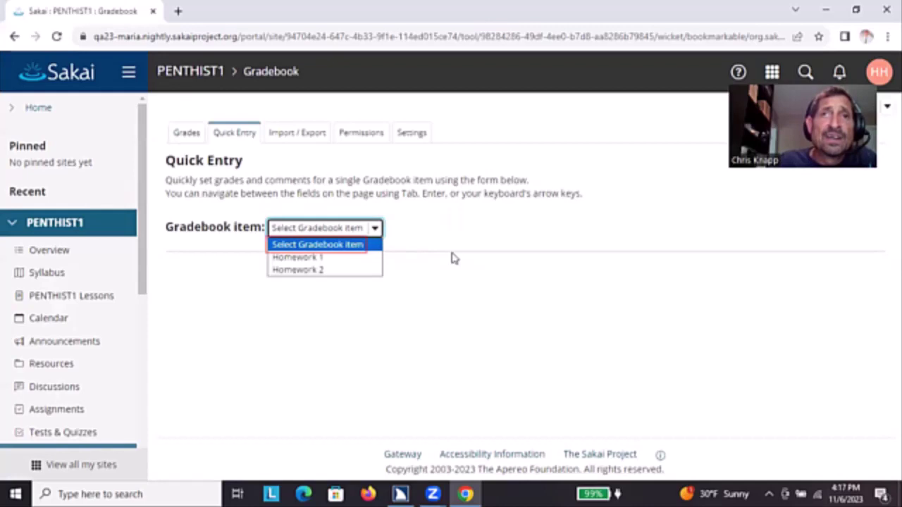
key("Down")
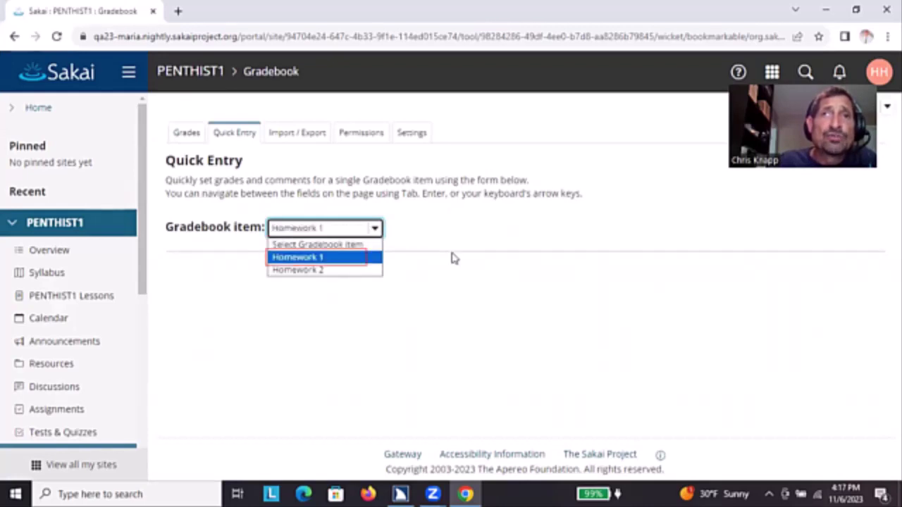
key("Down")
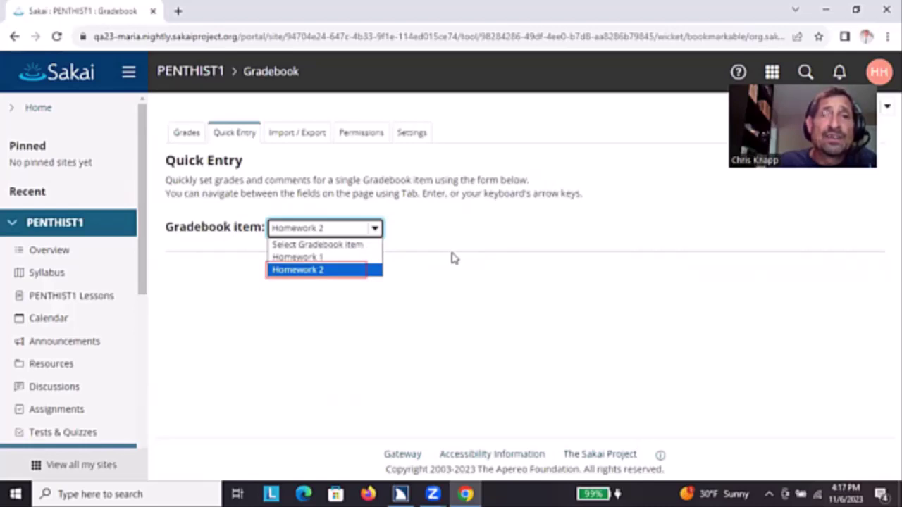
key("Return")
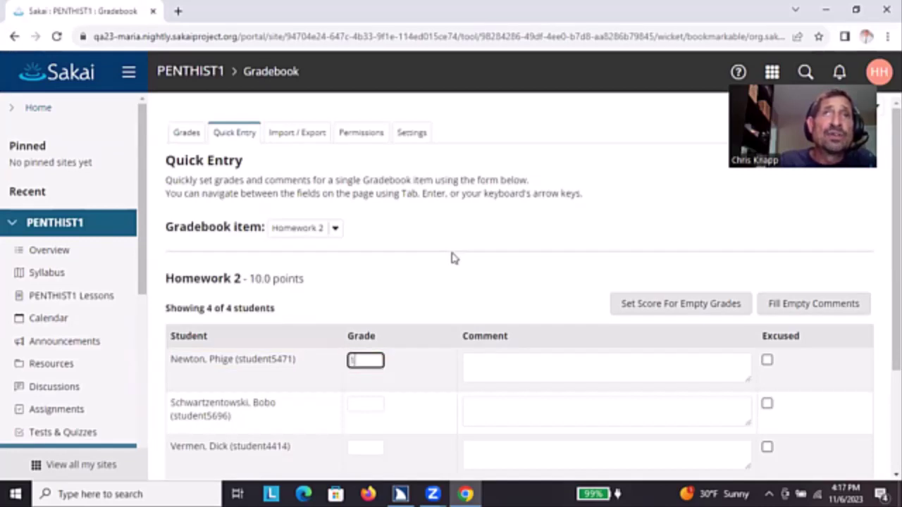
Enter a grade of 10 and a "Great job" comment with the student's first name for the first student in Homework 2
type("10")
key("Tab")
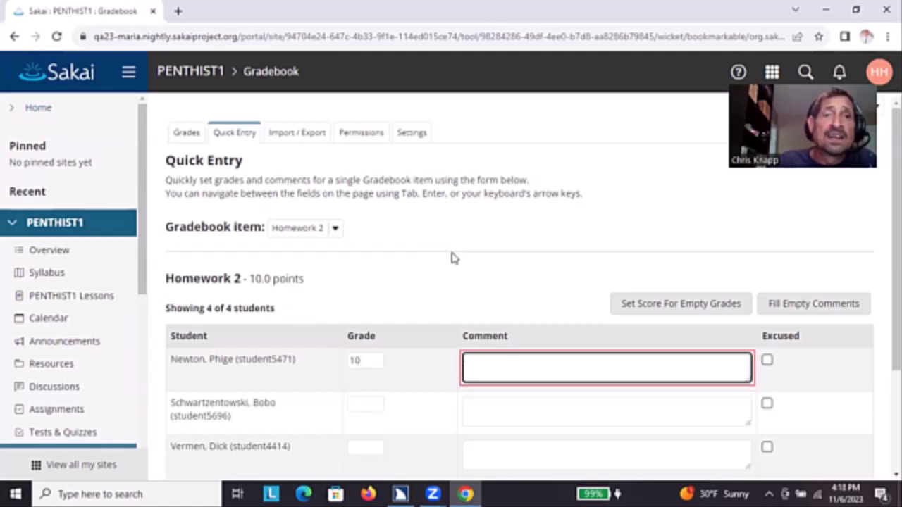
type("G")
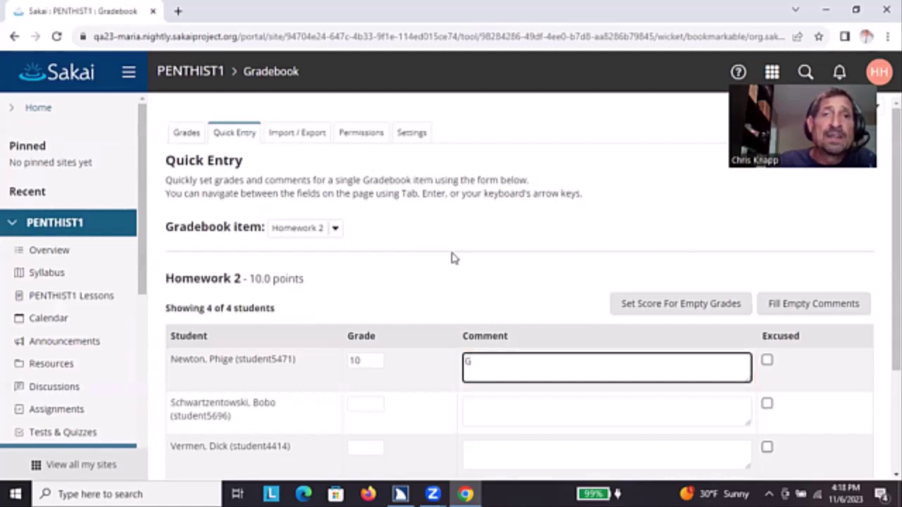
type("reat job Phige!")
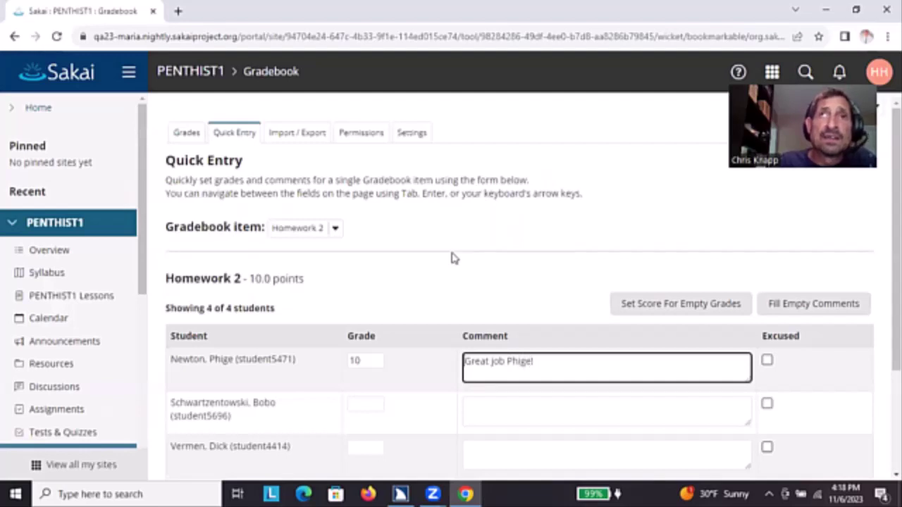
key("Tab")
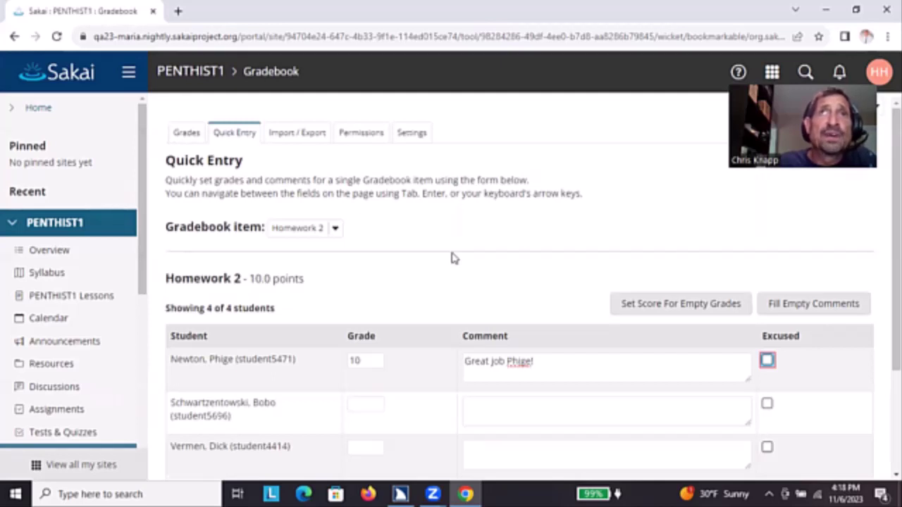
key("Tab")
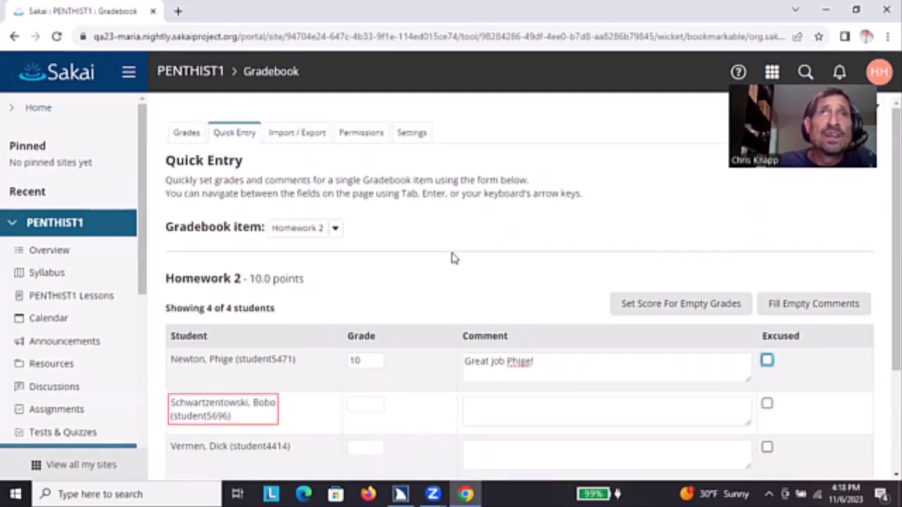
key("Tab")
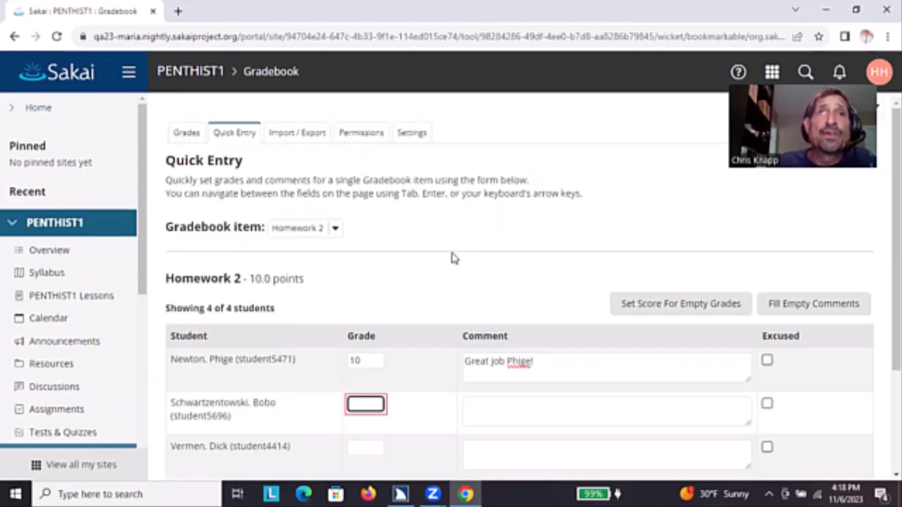
Pass the remaining students' fields, discard the Homework 2 quick entry and return to the Grades page
key("Tab")
key("Tab")
key("Tab")
key("Tab")
key("Tab")
key("Tab")
key("Tab")
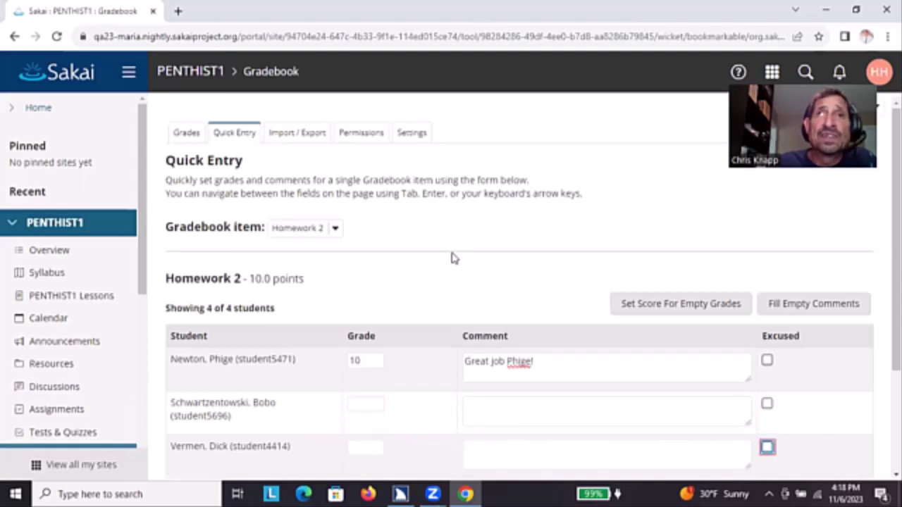
key("Tab")
key("Tab")
key("Tab")
key("Tab")
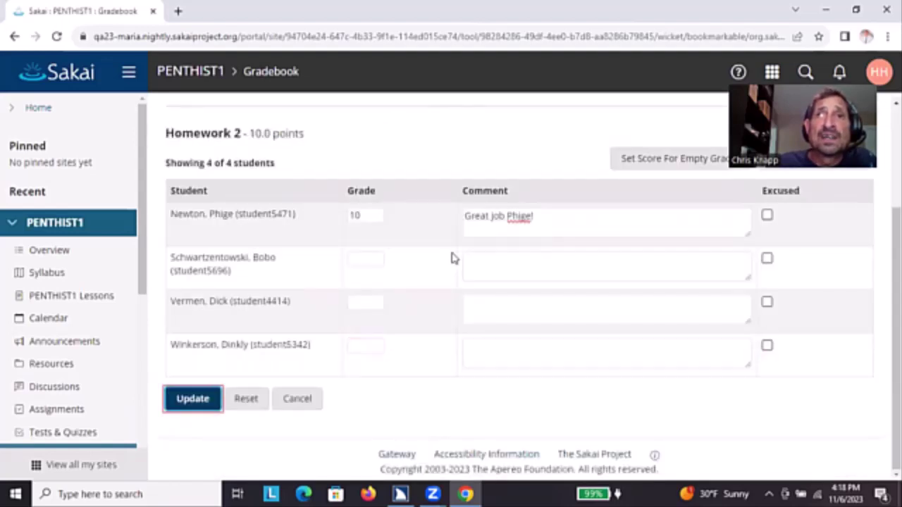
key("Return")
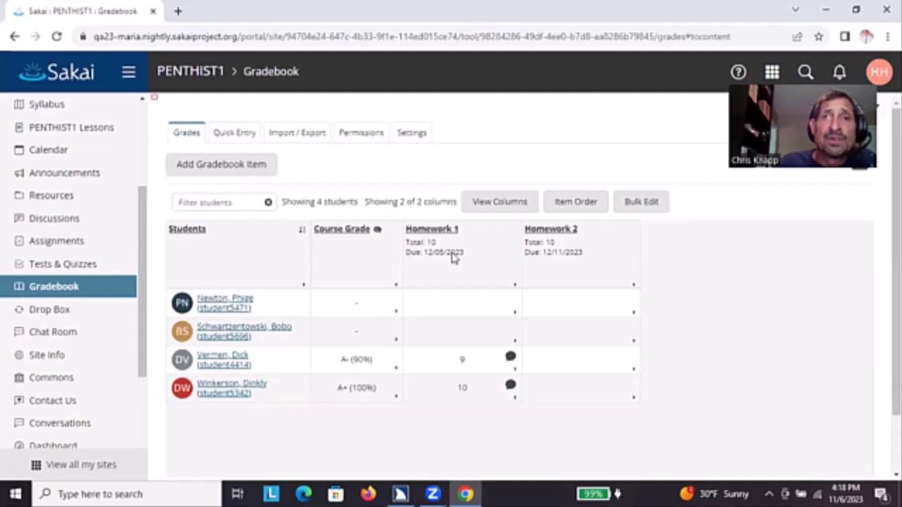
Open the options for the third student's Homework 2 grade in the grades table and move to Add/Edit Comment
key("Tab")
key("Tab")
key("Tab")
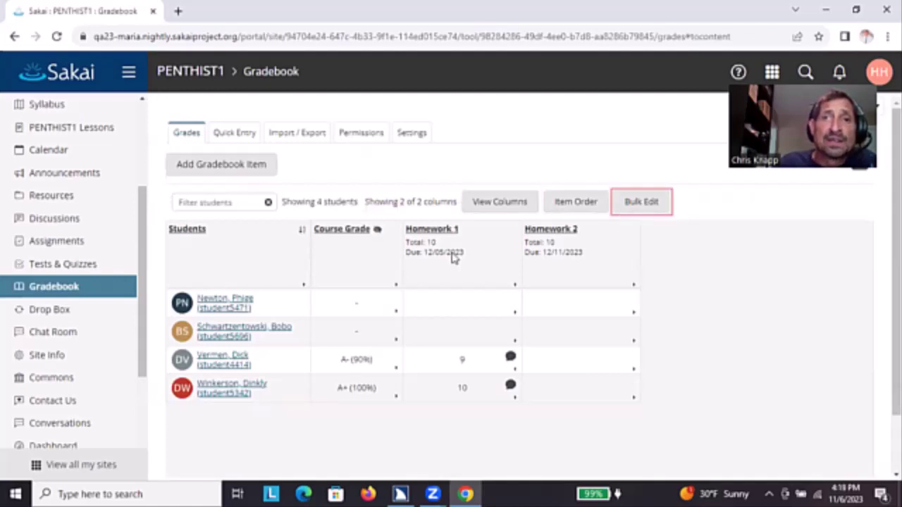
key("Tab")
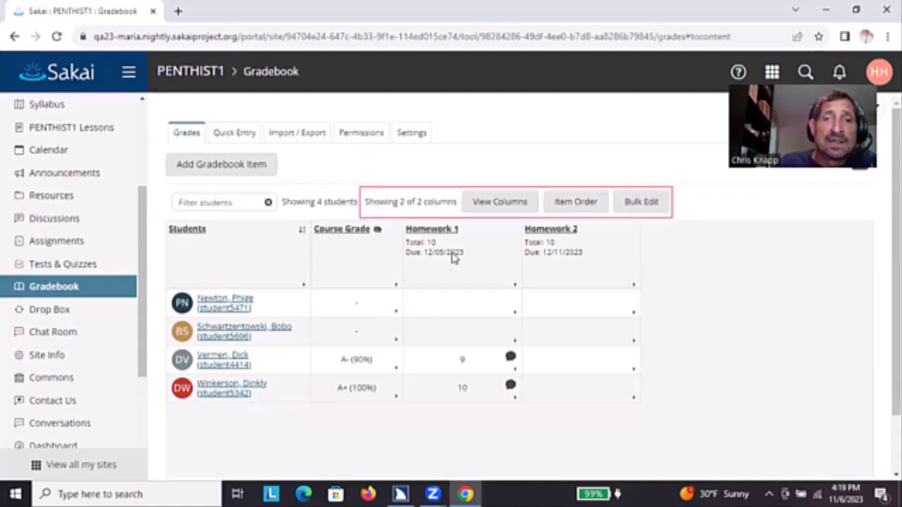
key("Tab")
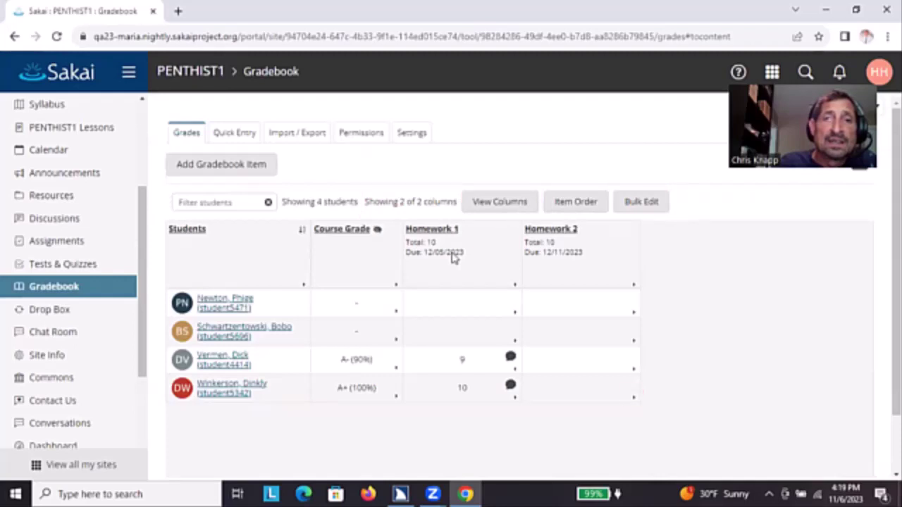
key("Left")
key("shift+Tab")
key("shift+Tab")
key("shift+Tab")
key("shift+Tab")
key("shift+Tab")
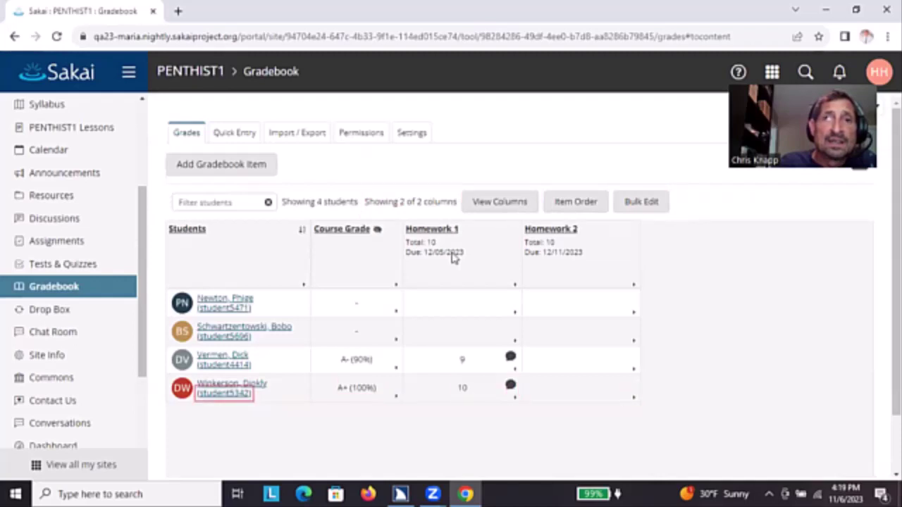
key("shift+Tab")
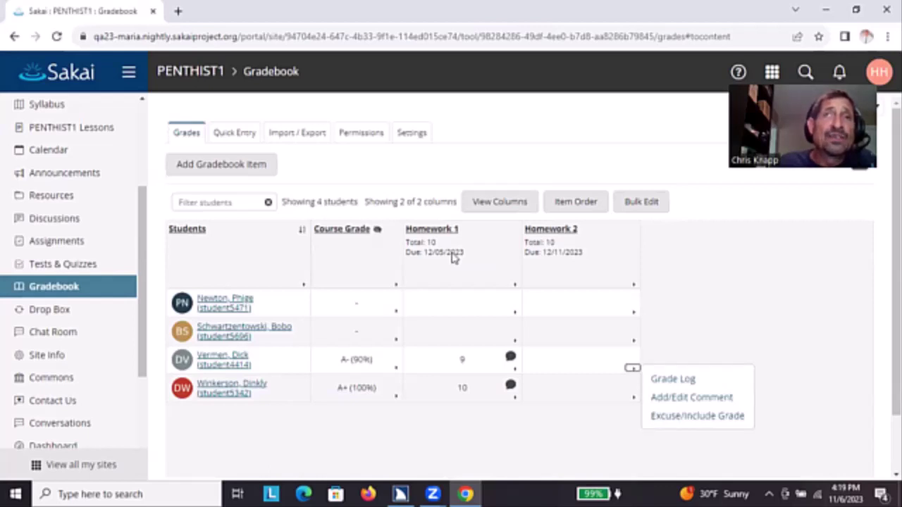
key("Tab")
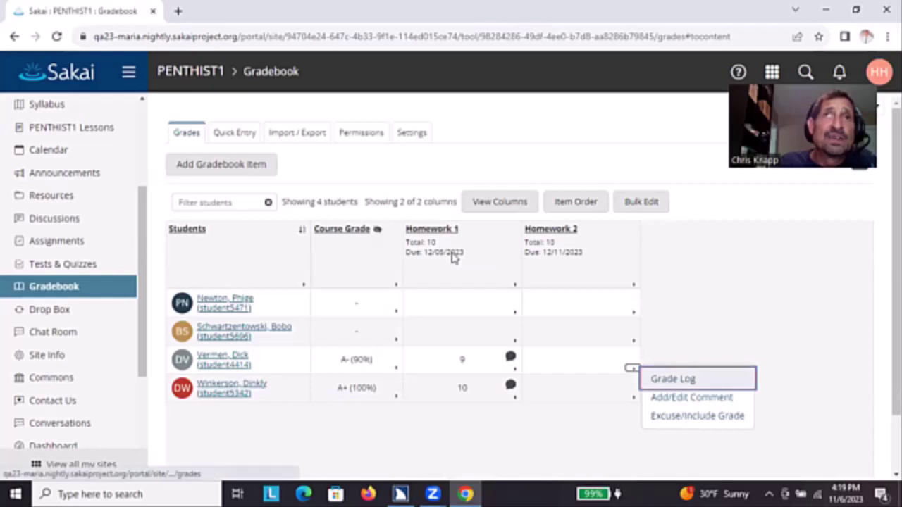
key("Tab")
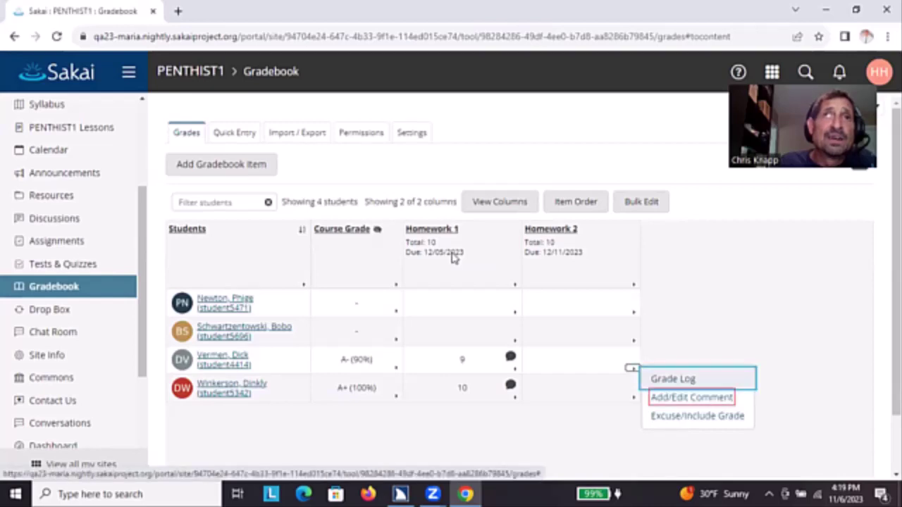
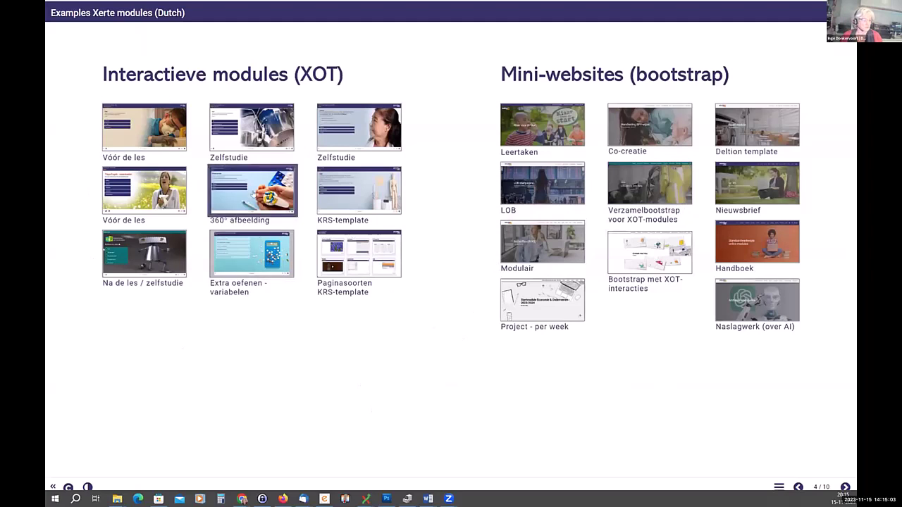
Switch to the Xerte presentation, open the "360° afbeelding" example in a widened window and start its Opstarten section
left_click(252, 194)
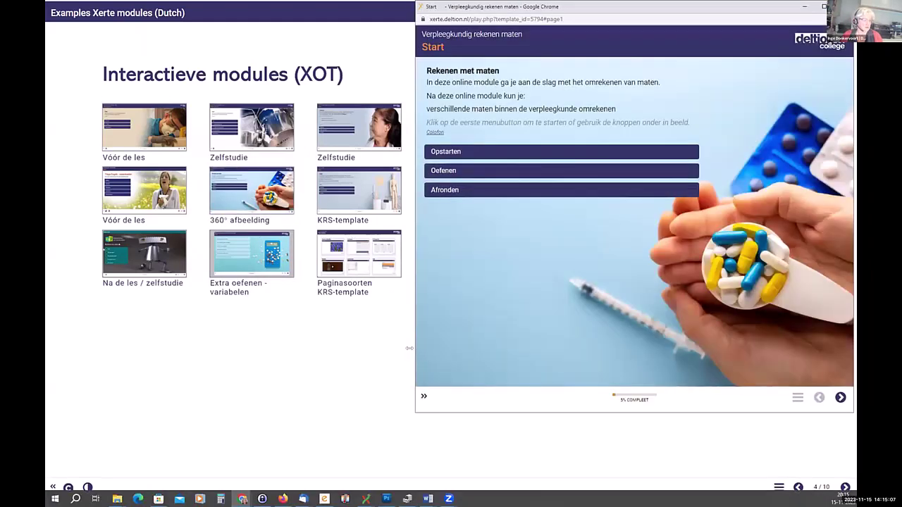
left_click_drag(410, 348, 162, 349)
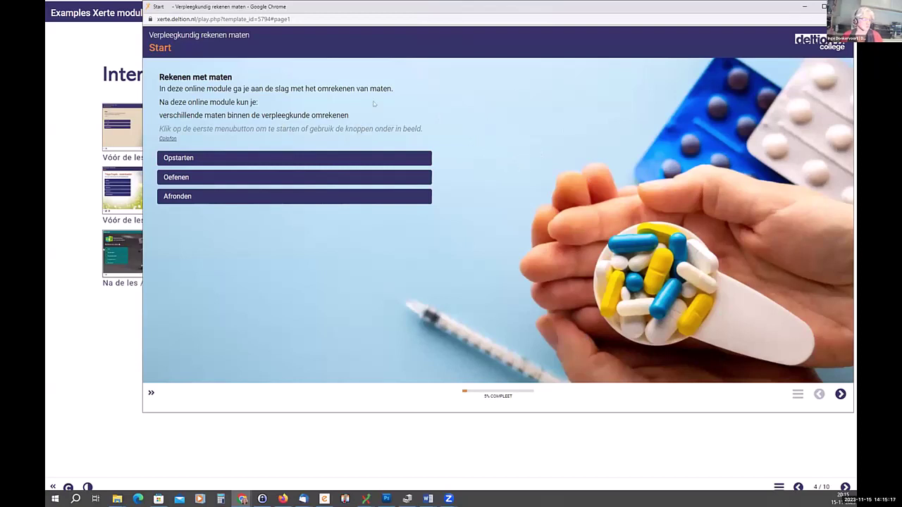
left_click(196, 160)
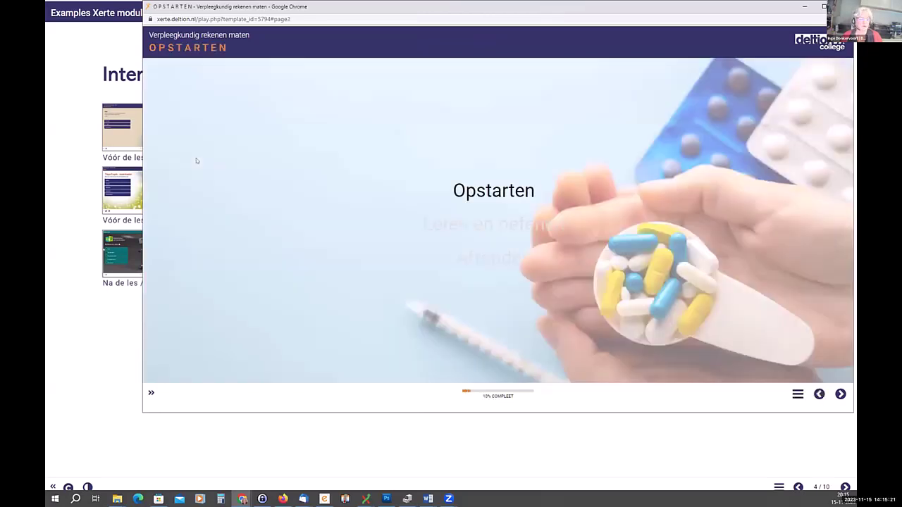
Advance to the Rekenen met maten page, expand Omrekenen and Basisvaardigheden NU rekenen, and continue past Leren en oefenen to the hospital room image
left_click(837, 394)
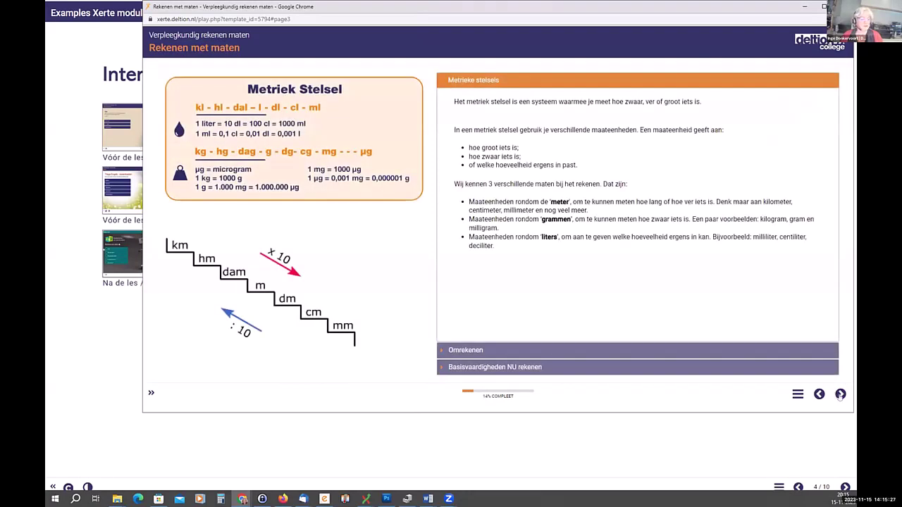
left_click(697, 353)
left_click(697, 365)
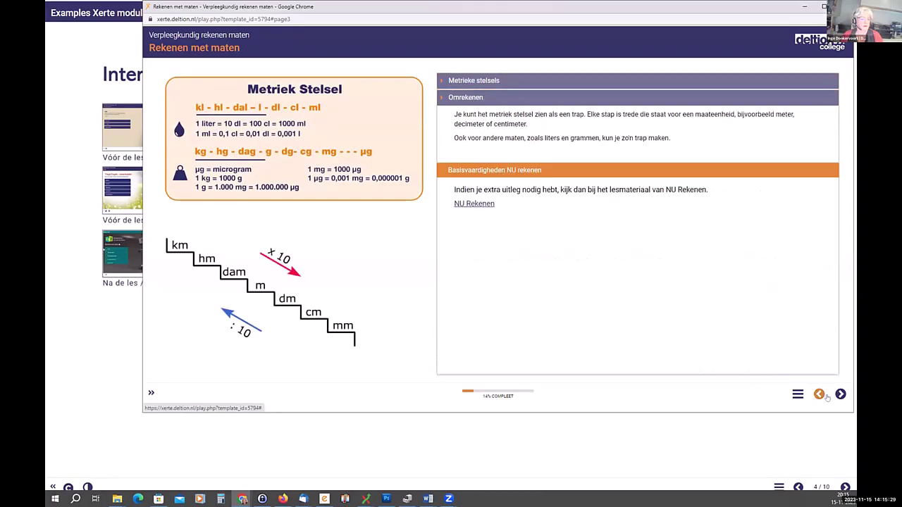
left_click(839, 394)
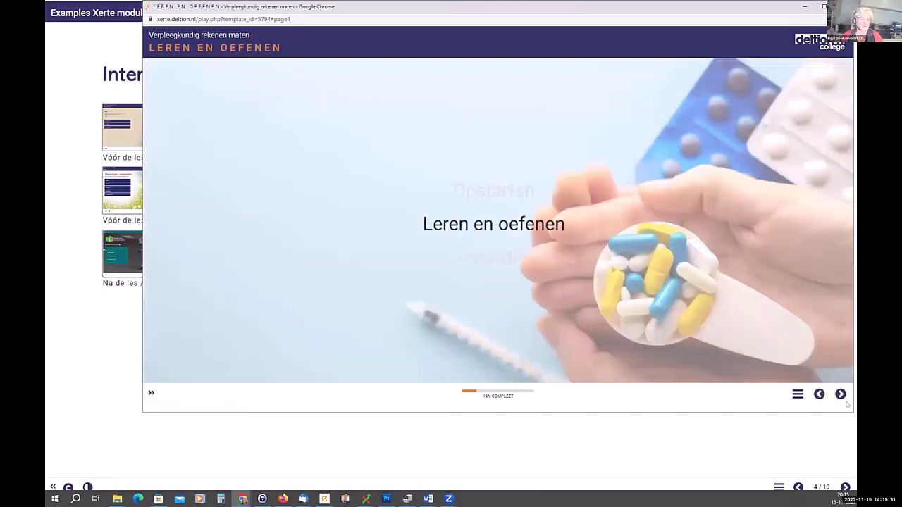
left_click(839, 395)
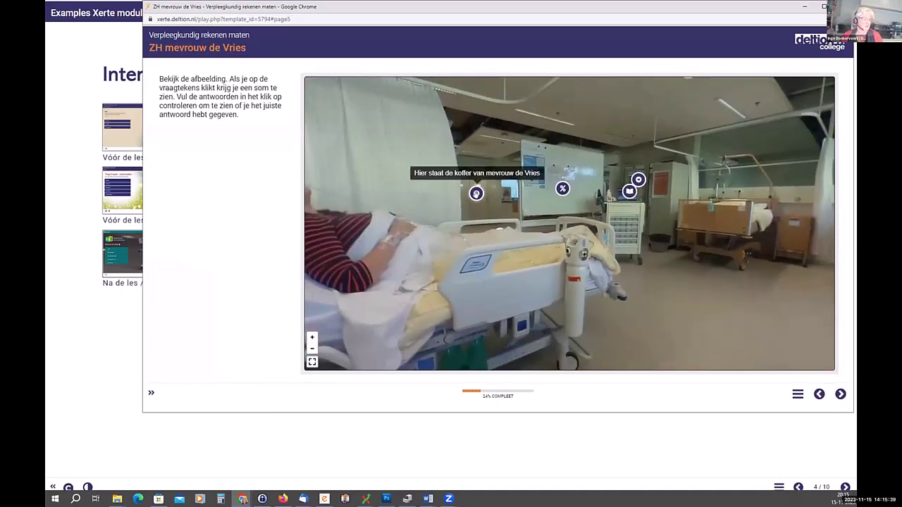
View and close the suitcase exercise and the formula help card from their hotspots, and look around the 360° hospital room
left_click(476, 193)
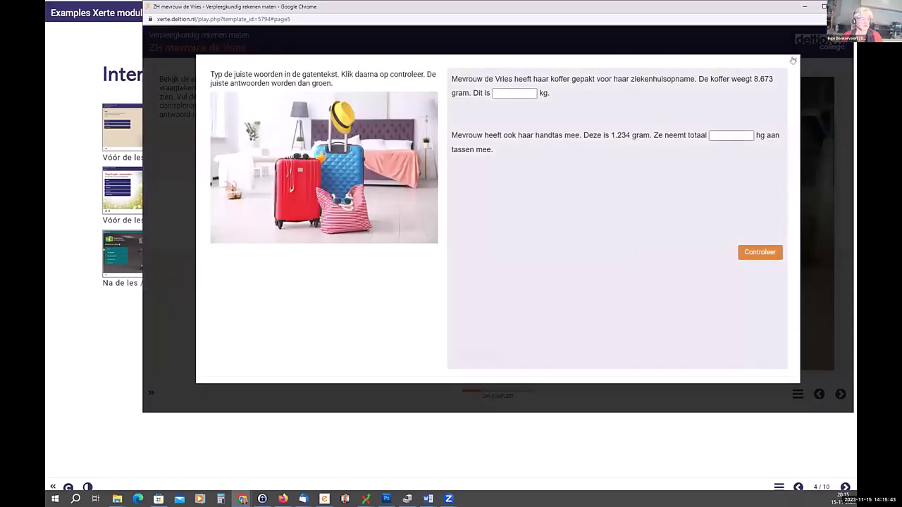
left_click(793, 61)
left_click(563, 188)
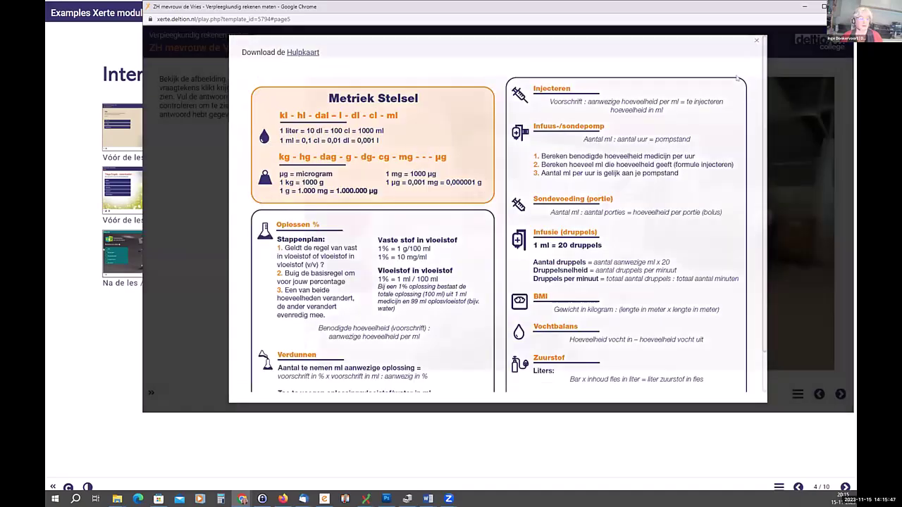
left_click(757, 40)
left_click_drag(726, 219, 691, 202)
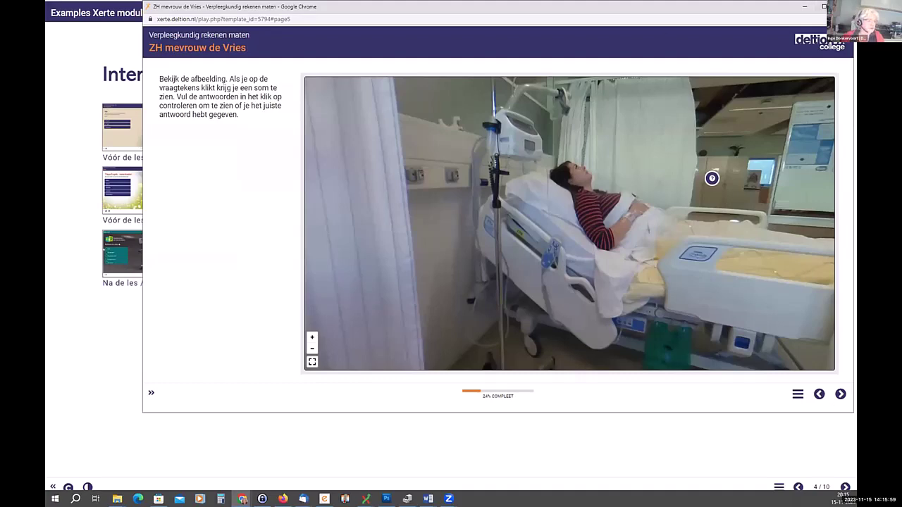
Close the example module window, go to the presentation's Media: 360º Image page and look around the Bandstand scene
left_click(845, 6)
left_click(845, 488)
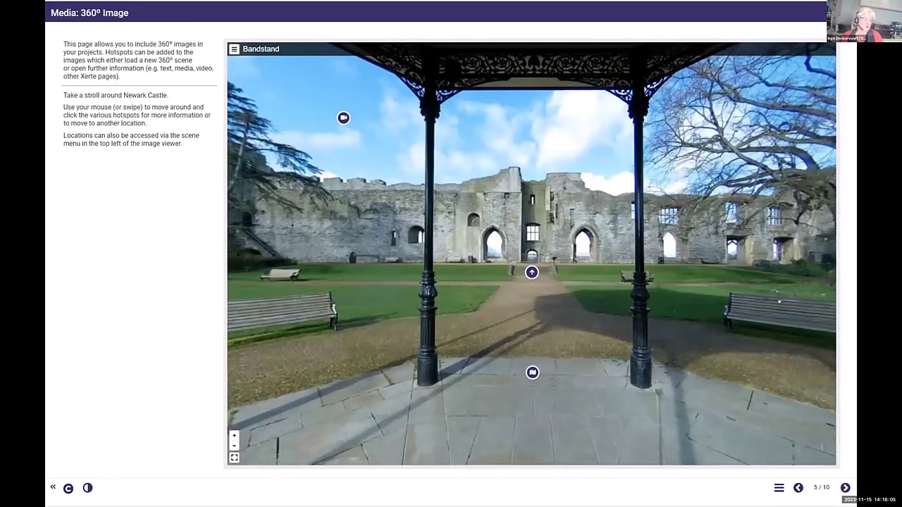
left_click_drag(780, 301, 233, 308)
left_click_drag(775, 296, 825, 297)
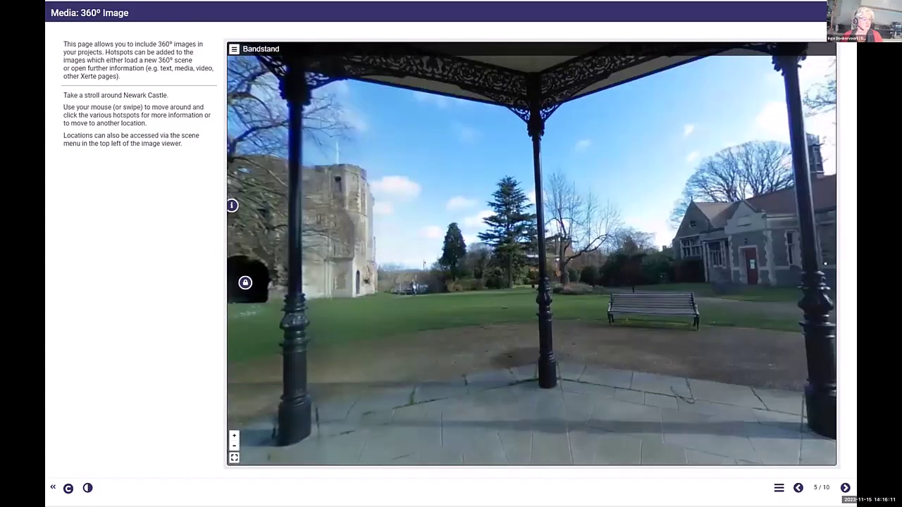
left_click_drag(635, 296, 535, 297)
left_click_drag(430, 264, 538, 263)
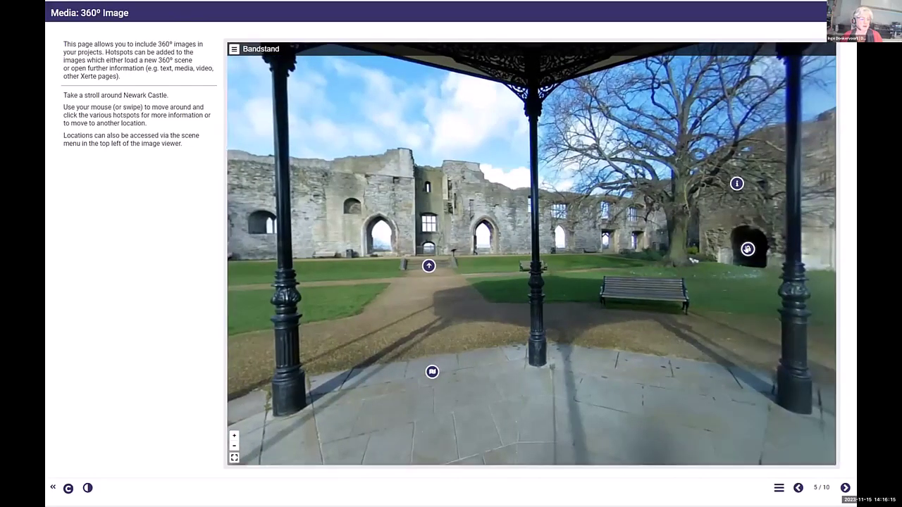
Open and dismiss the locked gatehouse question, and follow the arrow hotspots through the Castle scene to Riverside
left_click(748, 249)
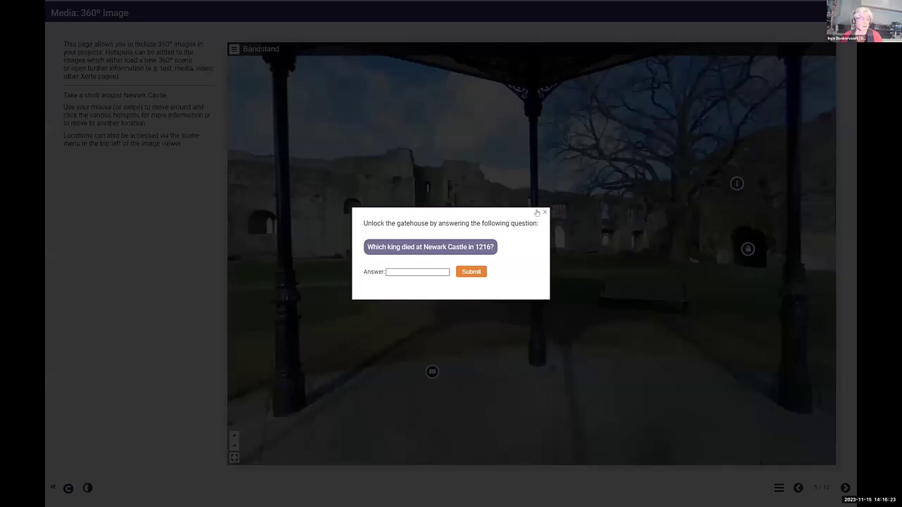
left_click(554, 238)
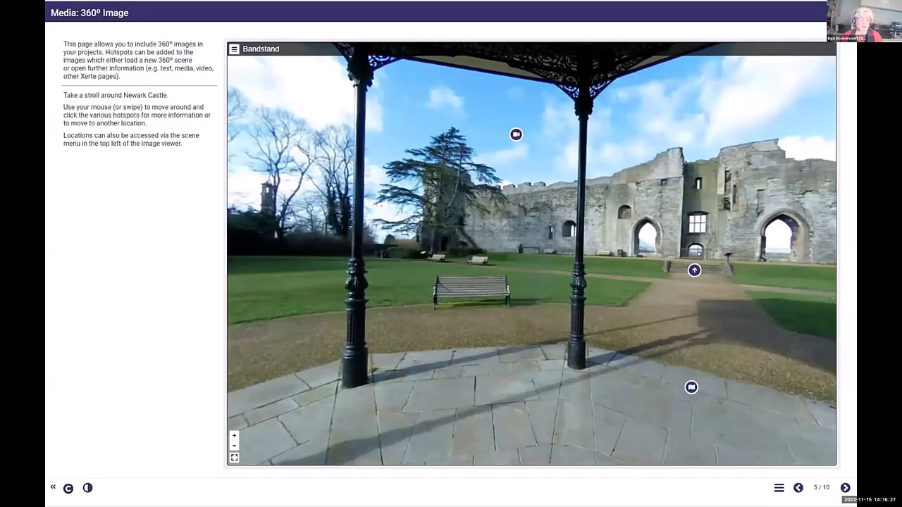
left_click(695, 269)
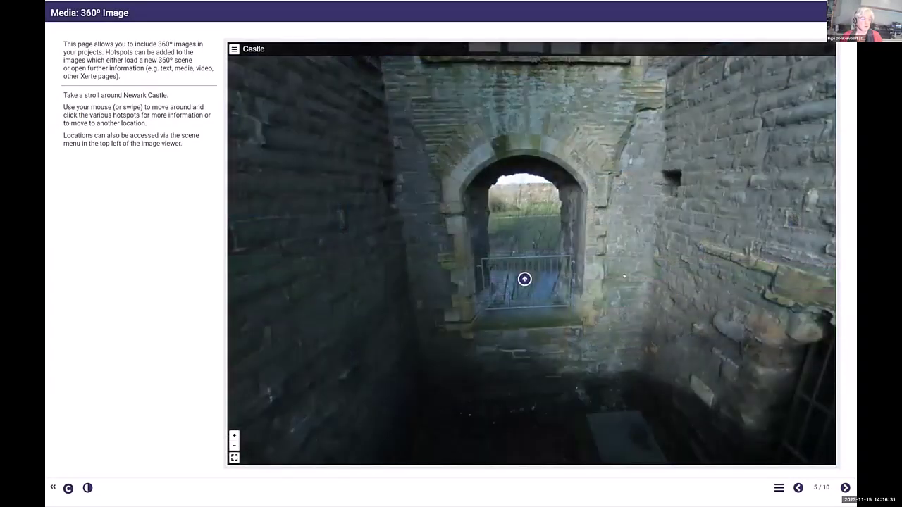
left_click(524, 279)
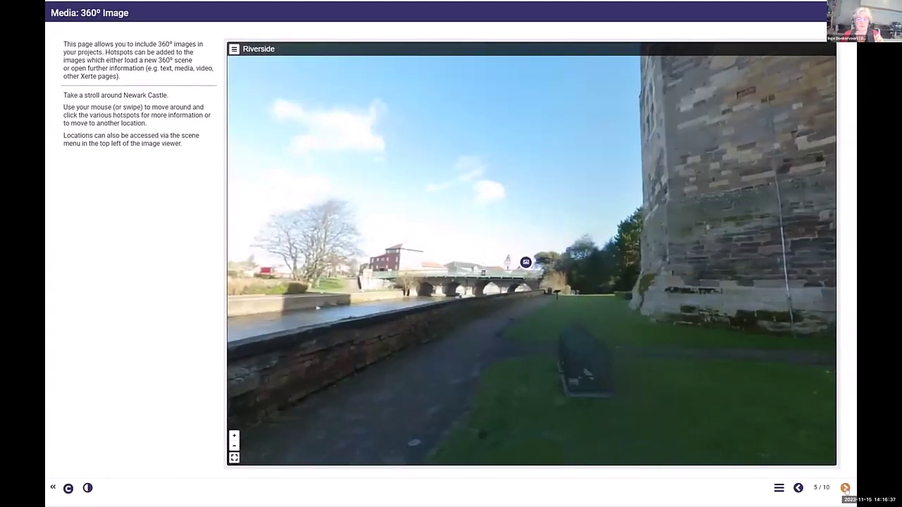
Go to the Pharmacy assistant training rooms page, and view and close the medicine drawer photo from its information hotspot
left_click(846, 488)
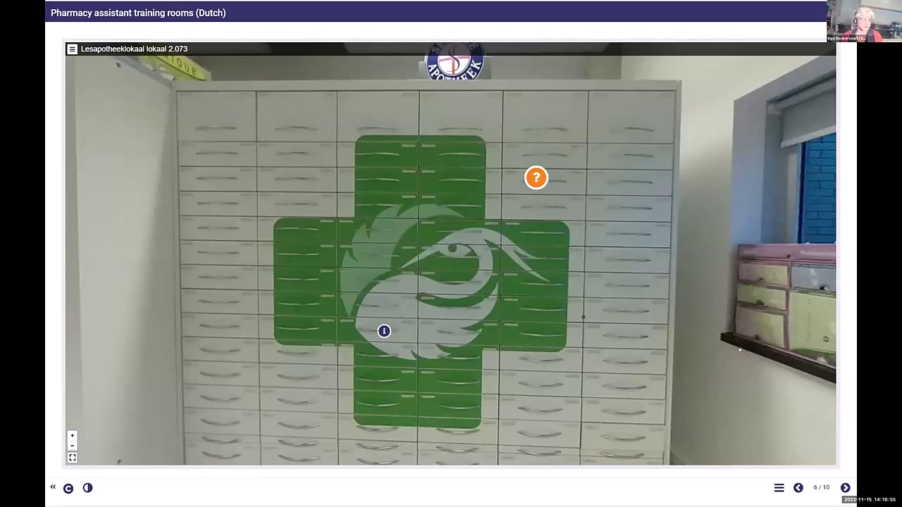
left_click(384, 332)
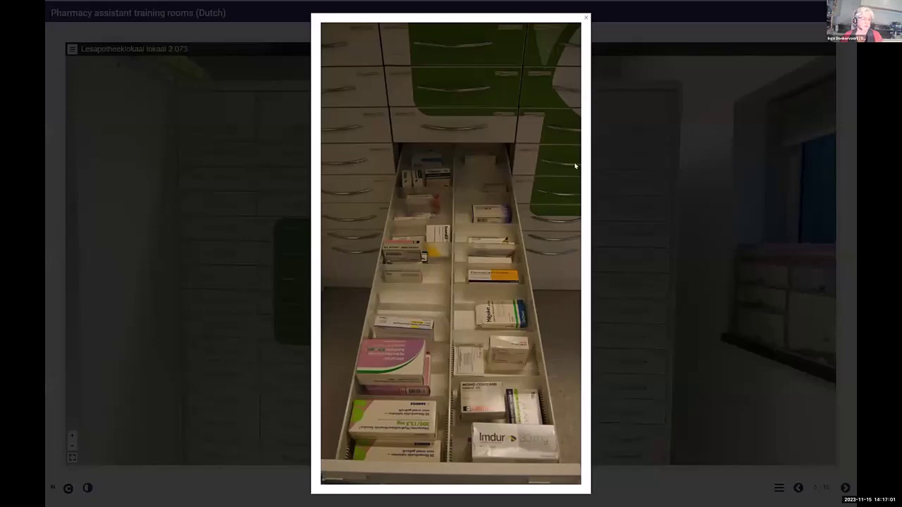
left_click(617, 39)
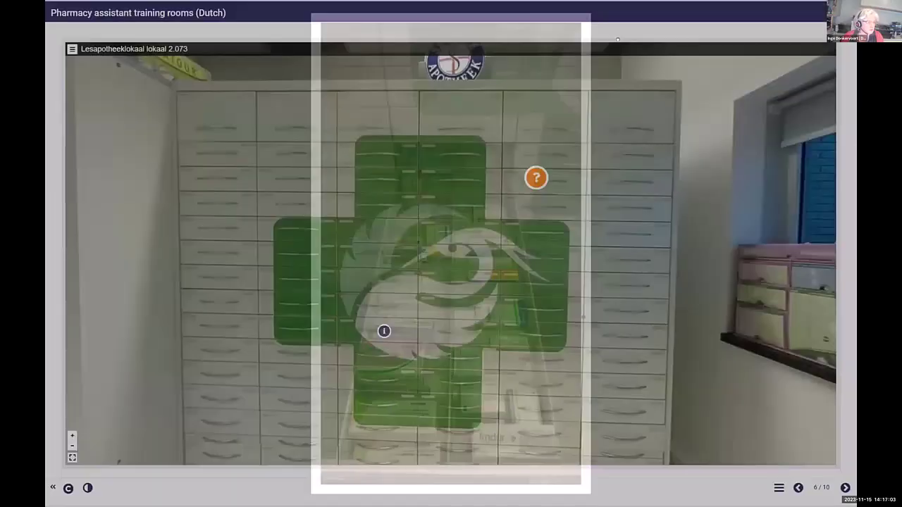
Turn to the room's door, enter the Bereidenlokaal scene through it, and open and close the utensil labelling exercise
left_click_drag(725, 200, 471, 262)
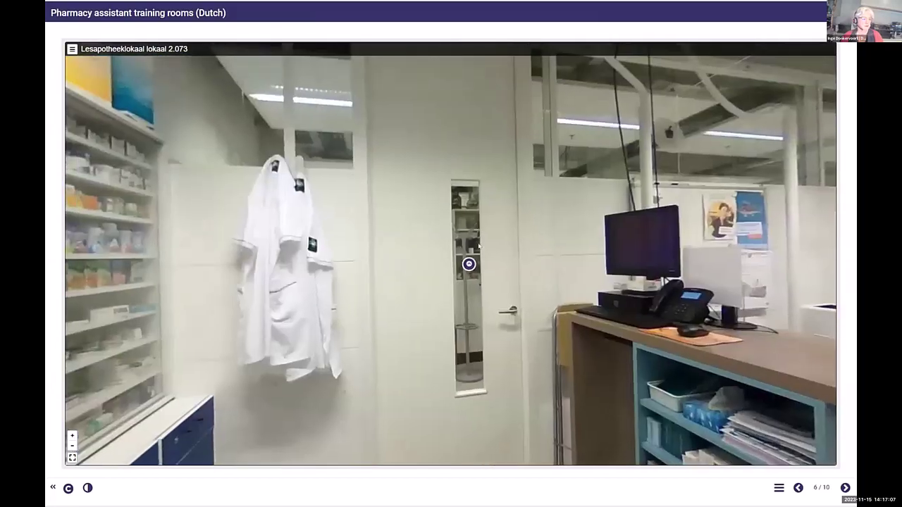
left_click(471, 262)
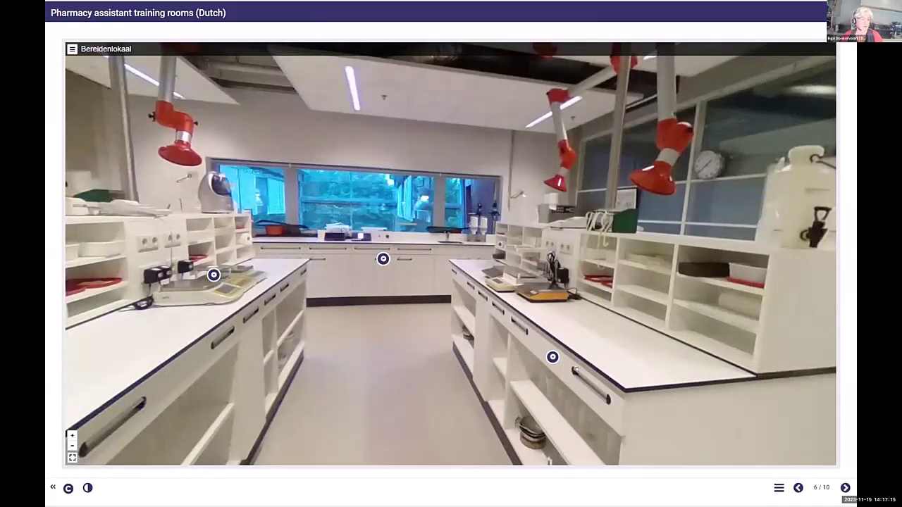
left_click(552, 357)
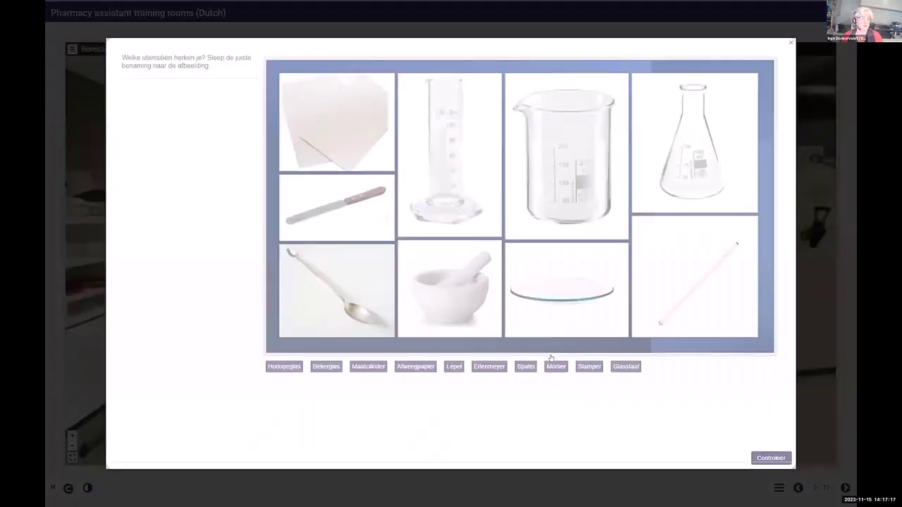
left_click(788, 45)
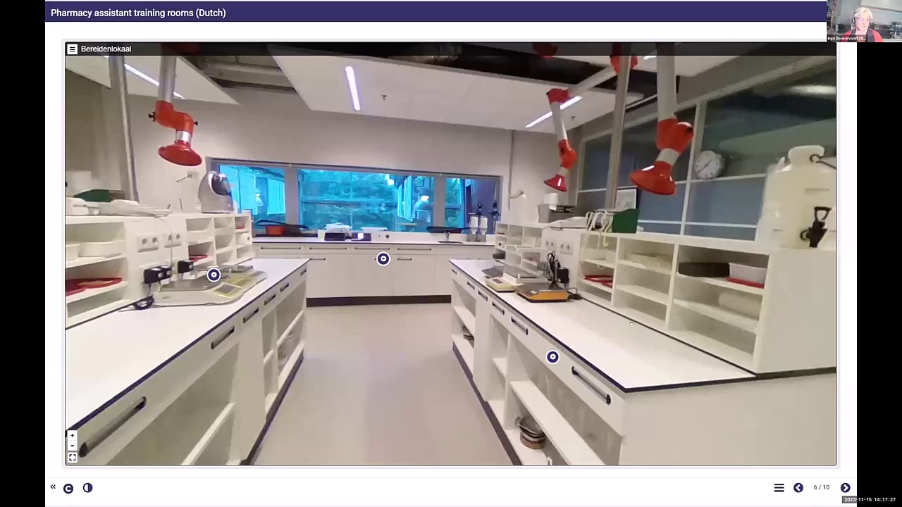
Go to the Deltion College in 360 degrees page, rotate to the entrance doors and open and close their information hotspot
left_click(845, 488)
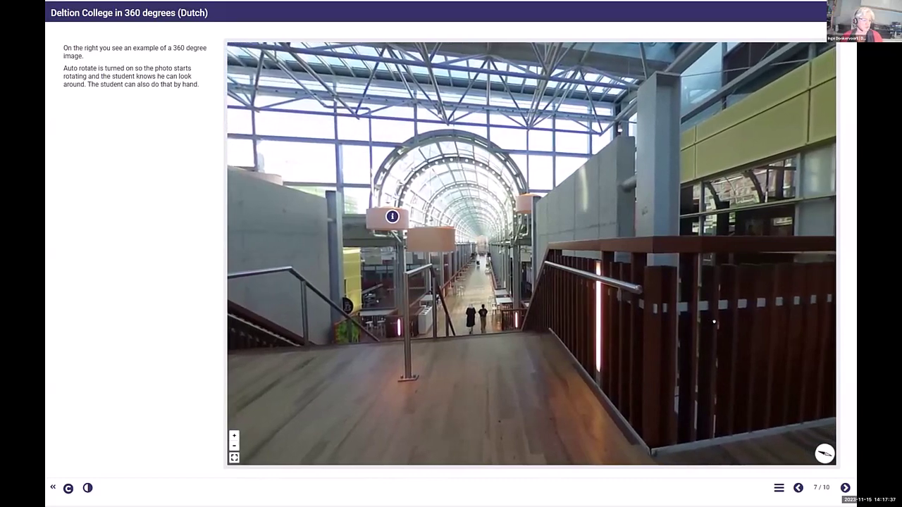
left_click_drag(738, 299, 672, 240)
left_click(671, 240)
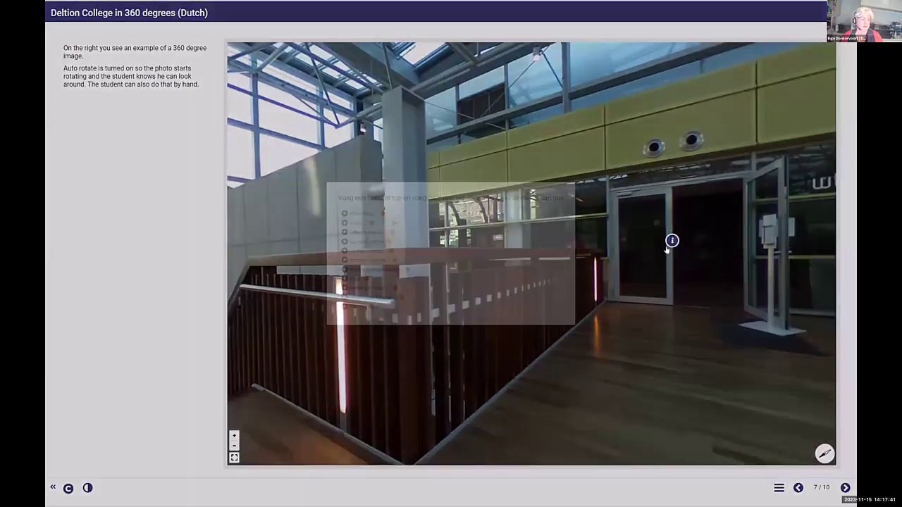
left_click(725, 236)
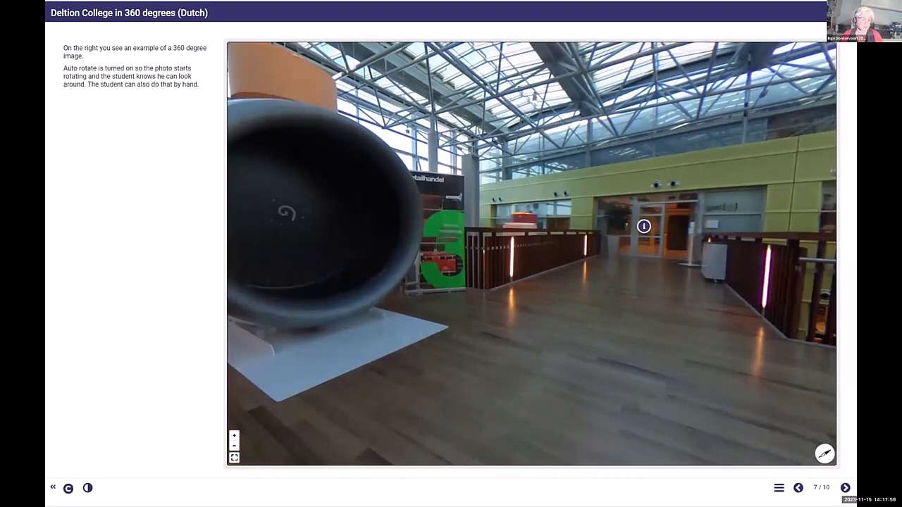
Go to the Xerte & Sakai page and step through its screenshots up to slide 6, the module dashboard
left_click(845, 488)
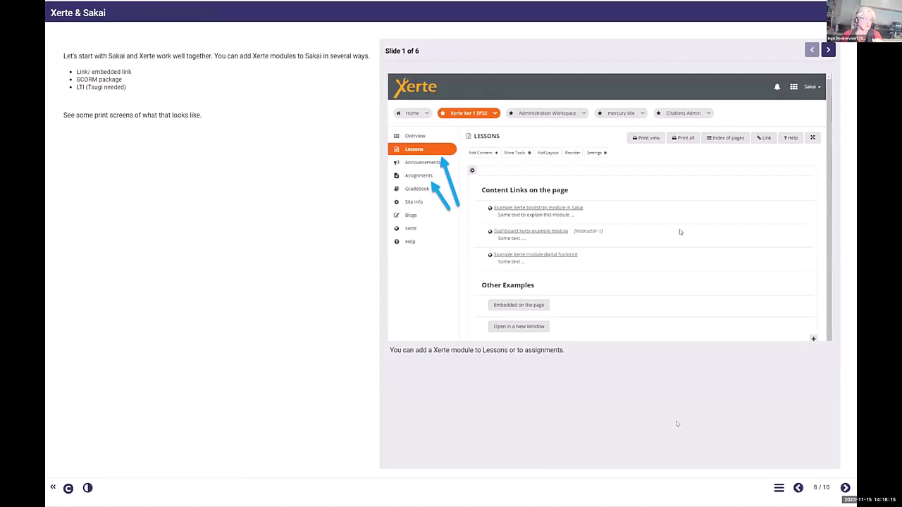
left_click(829, 49)
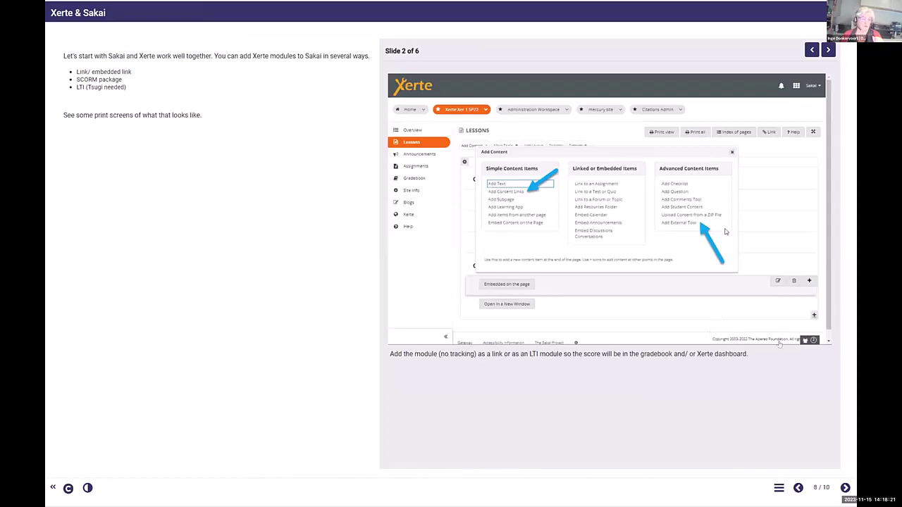
left_click(827, 50)
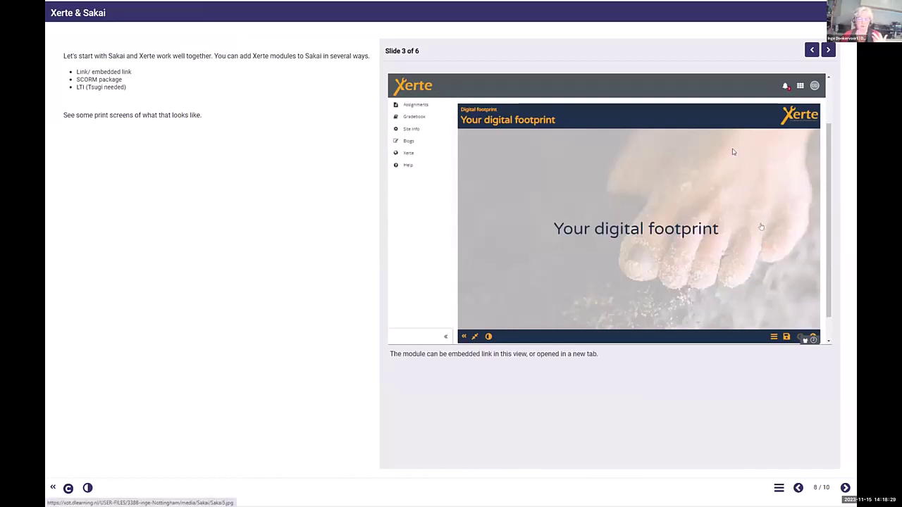
key("Right")
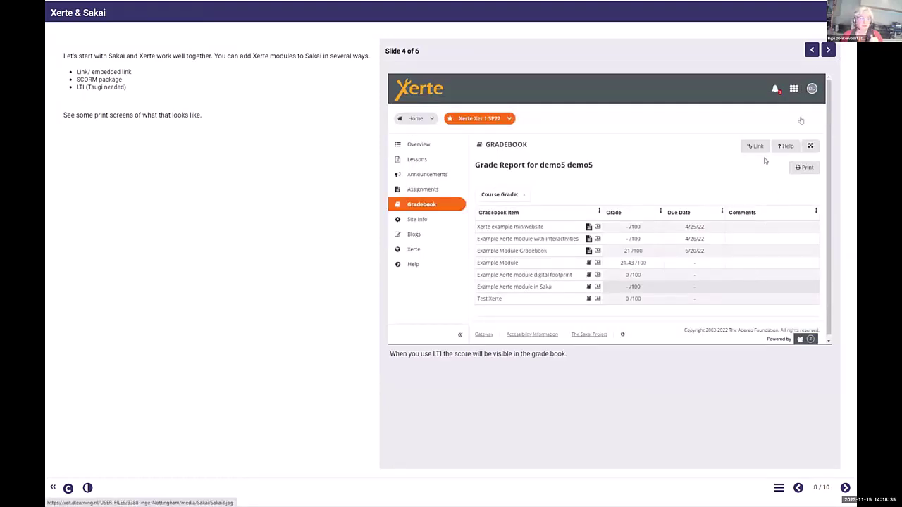
left_click(828, 50)
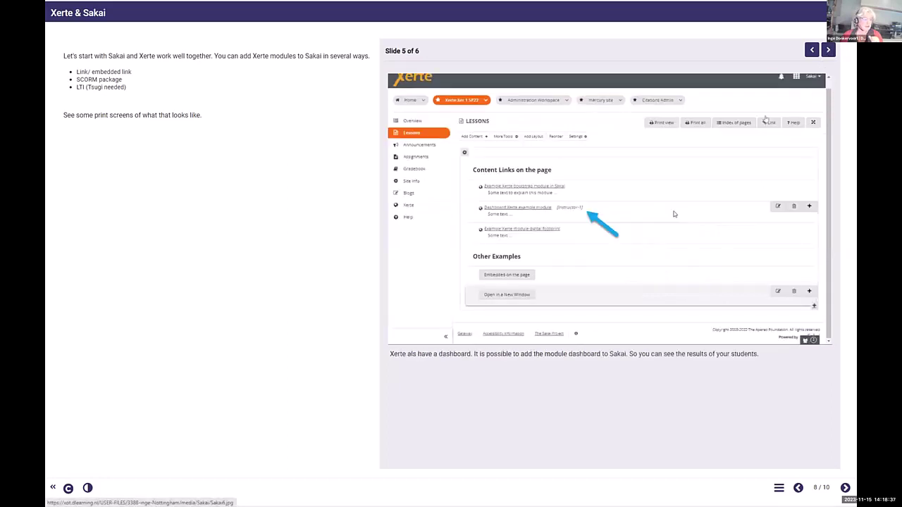
left_click(828, 50)
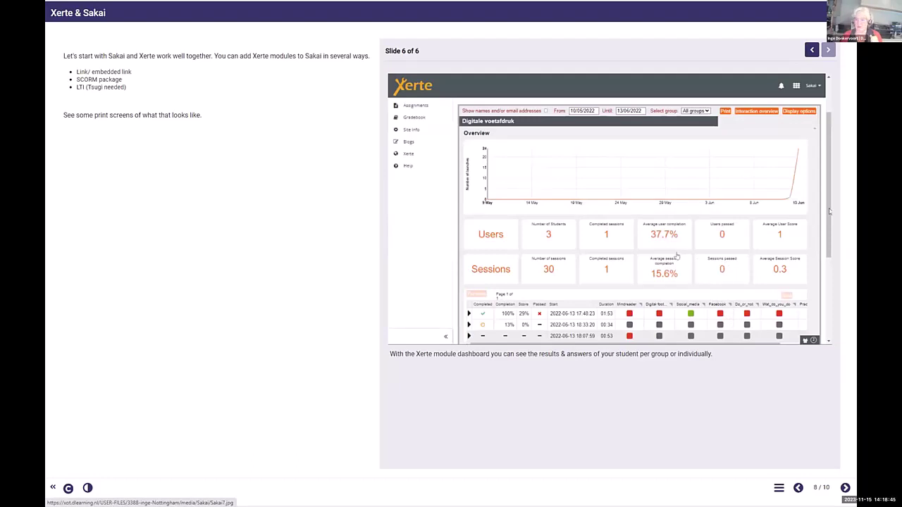
Advance through the closing pages to Q&A, and return to the After this talk page with the QR code
left_click(845, 488)
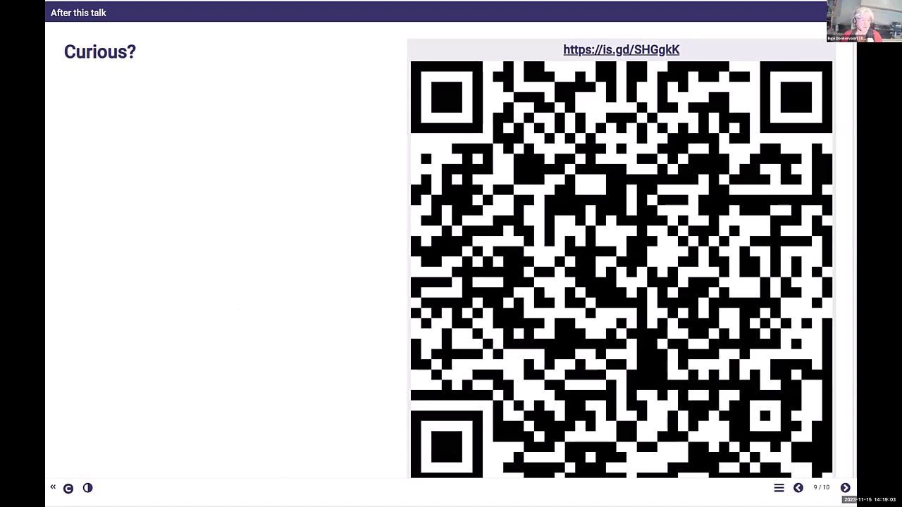
left_click(845, 489)
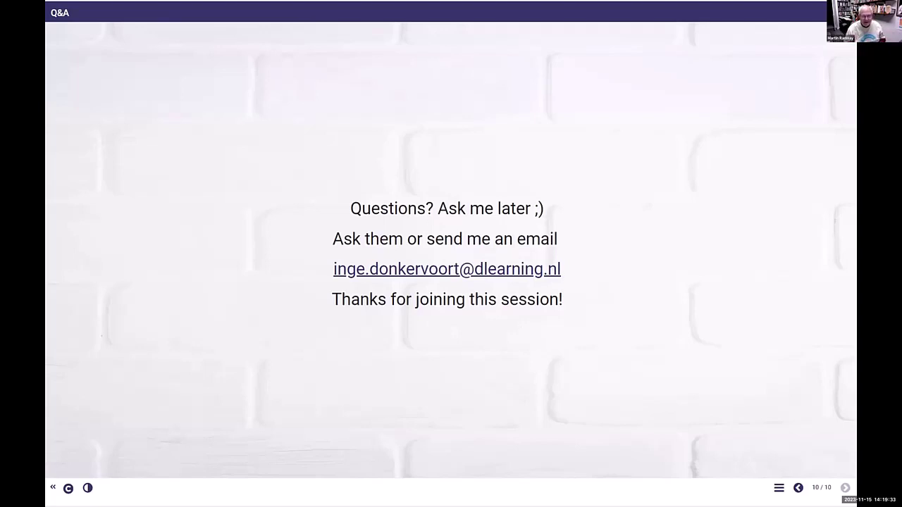
left_click(797, 488)
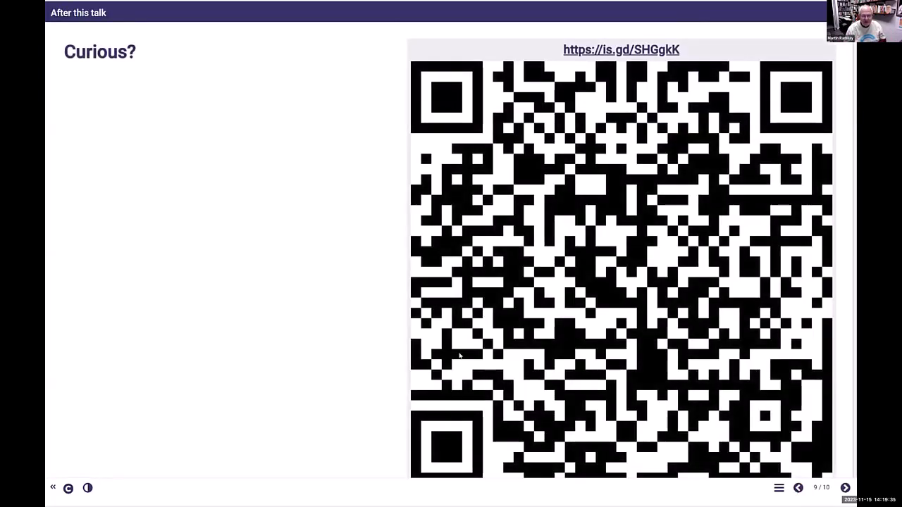
mouse_move(796, 505)
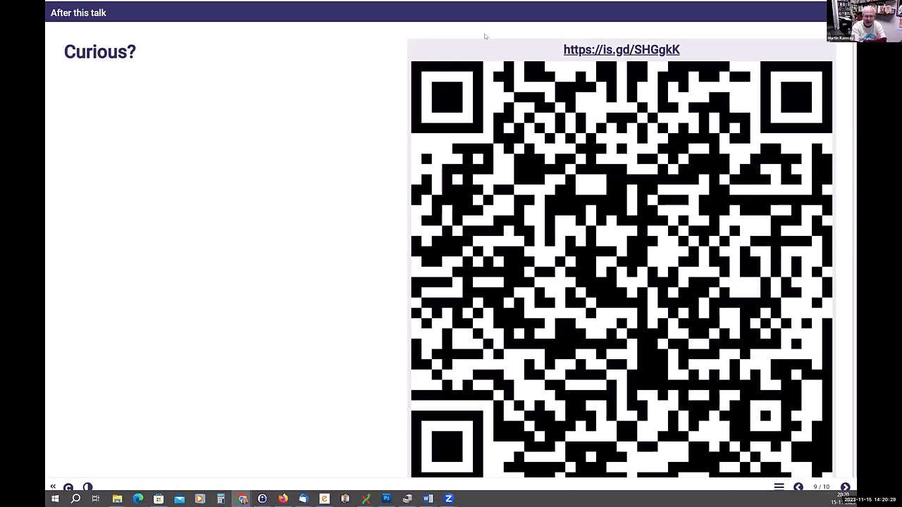
left_click(484, 33)
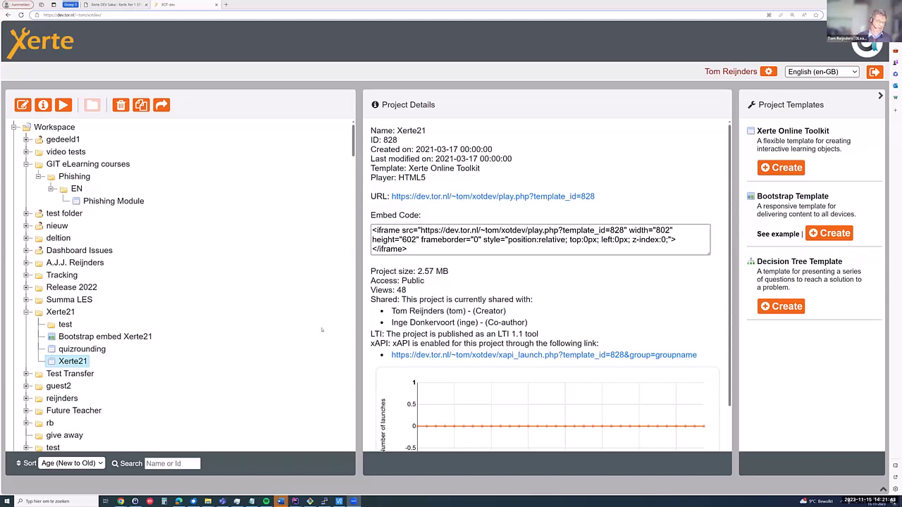
View the project details of quizrounding, Bootstrap embed Xerte21 and a test give project in the Xerte workspace
left_click(82, 350)
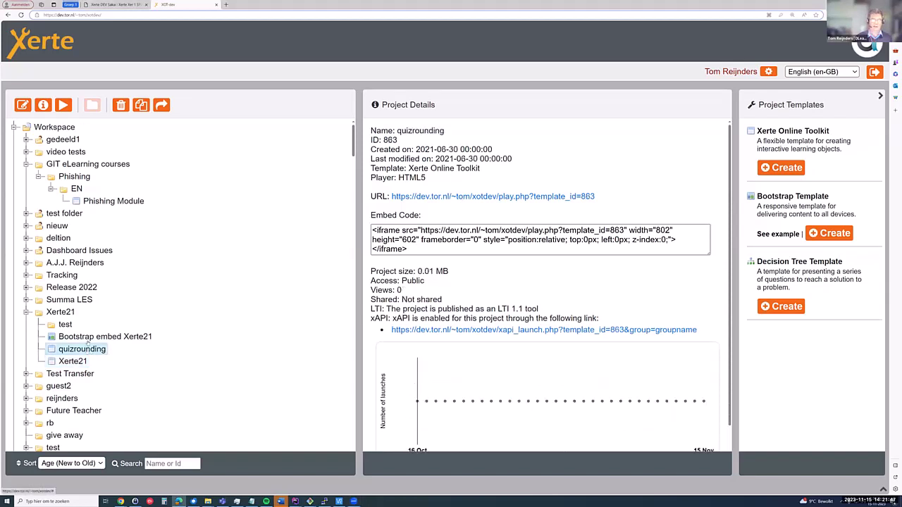
left_click(88, 337)
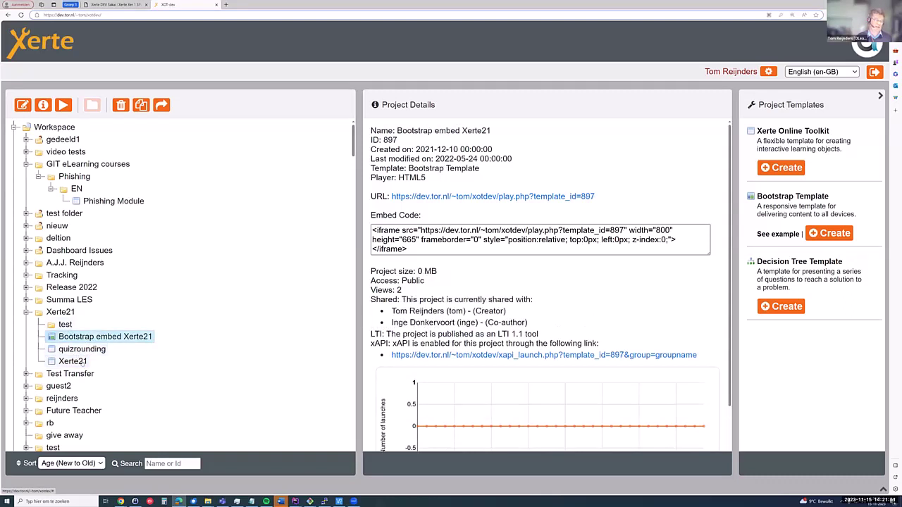
scroll(82, 364, "down", 1)
scroll(79, 276, "down", 10)
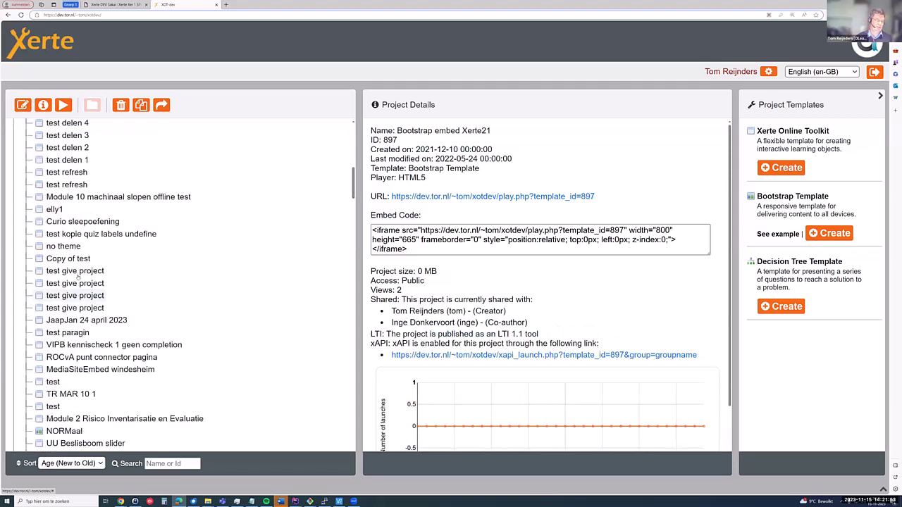
left_click(76, 272)
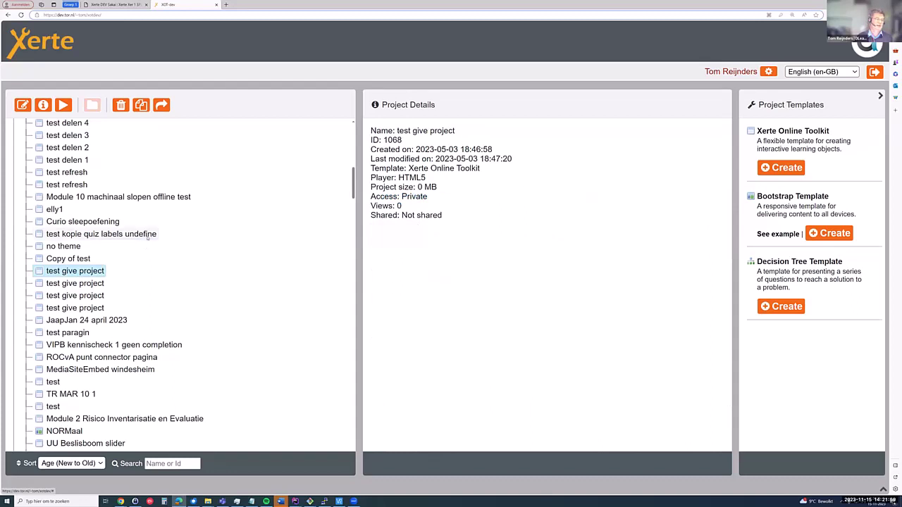
scroll(147, 243, "up", 5)
scroll(148, 239, "up", 1)
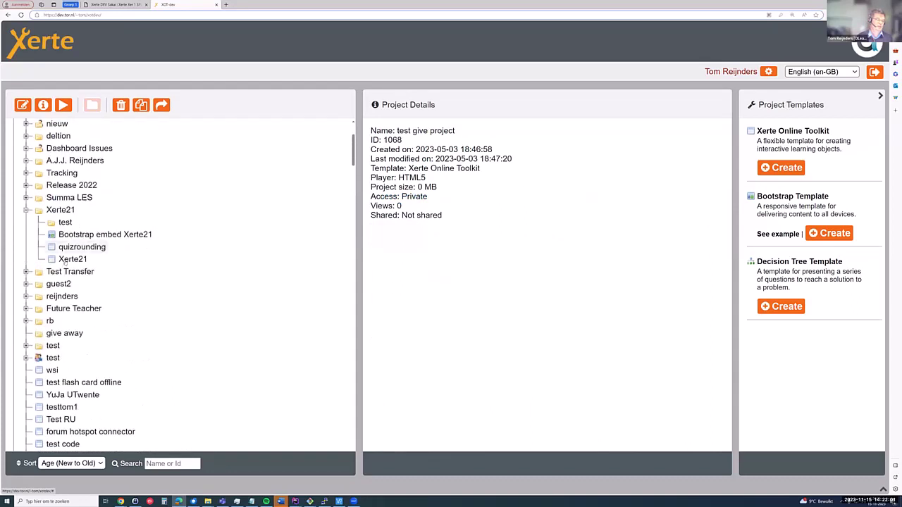
Open the Xerte21 project's properties, review its LTI/xAPI settings in an enlarged window, and close the properties
left_click(73, 259)
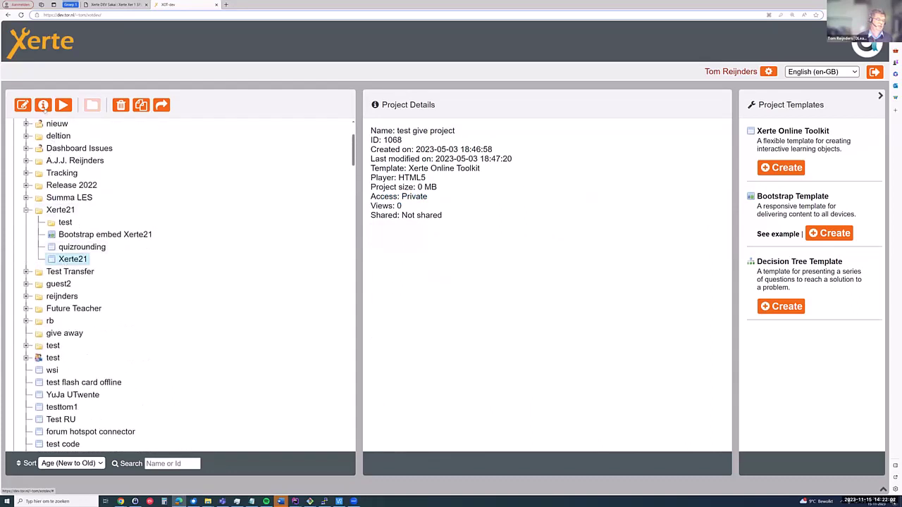
left_click(43, 104)
scroll(50, 177, "down", 2)
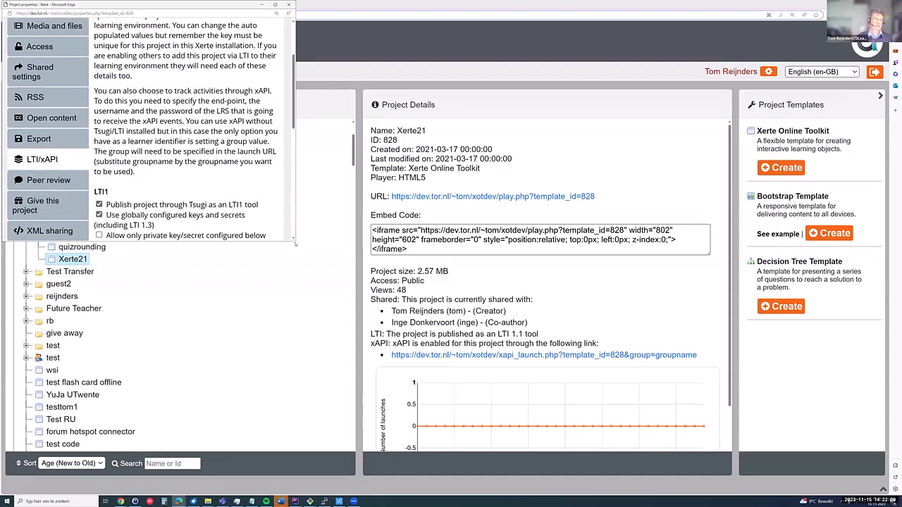
left_click_drag(295, 242, 493, 418)
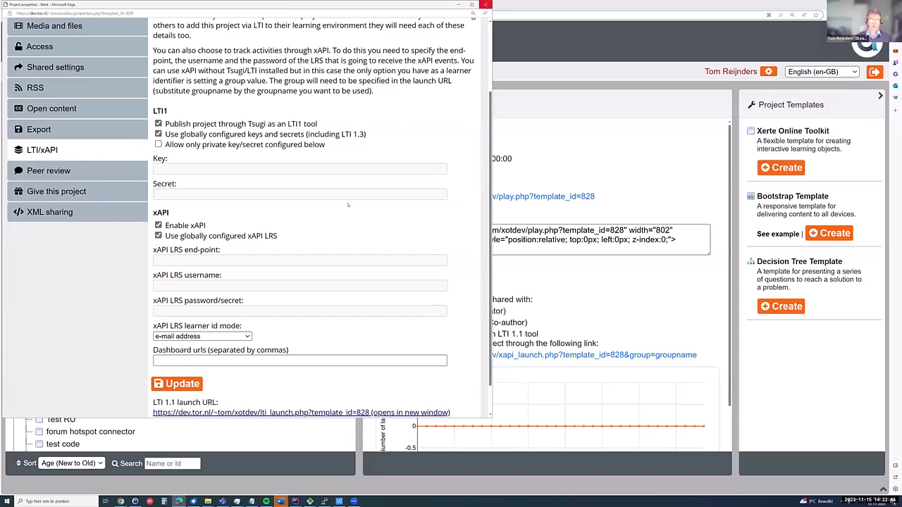
left_click(485, 4)
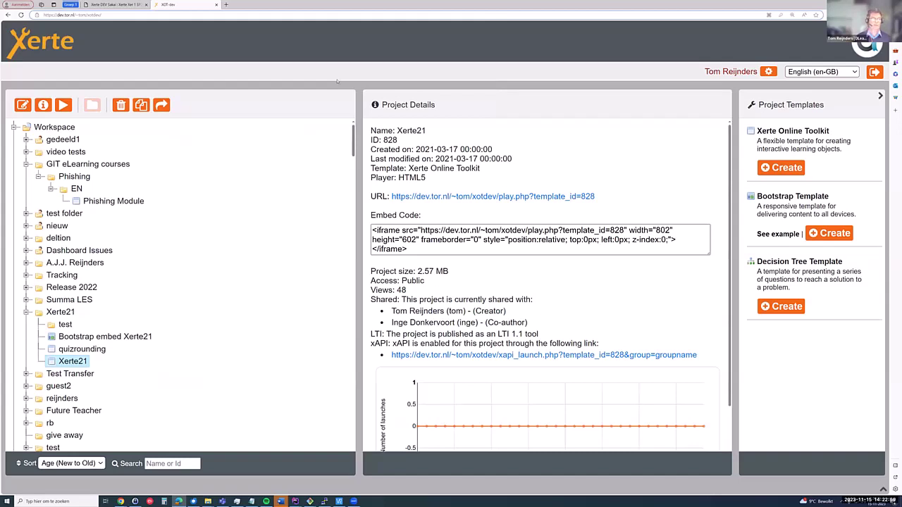
Switch to the Sakai site's Lessons page and start adding an external tool based on Xerte
left_click(127, 5)
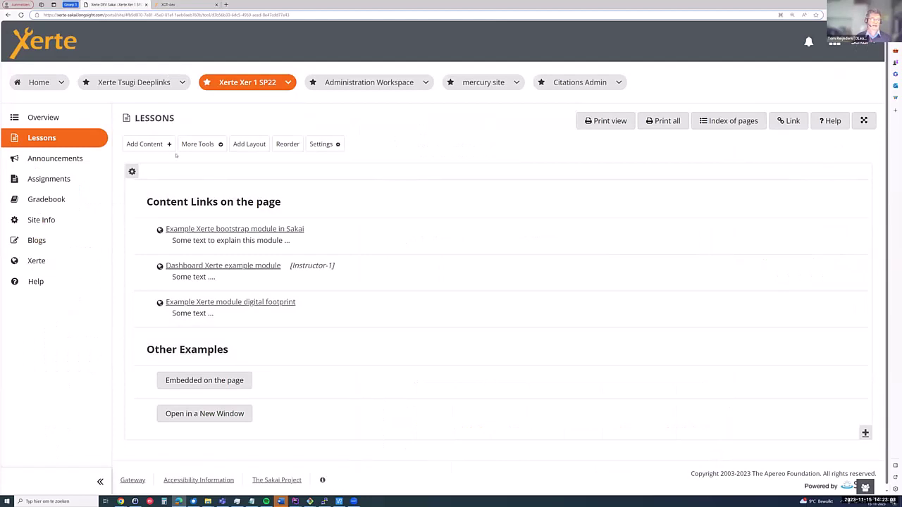
left_click(144, 144)
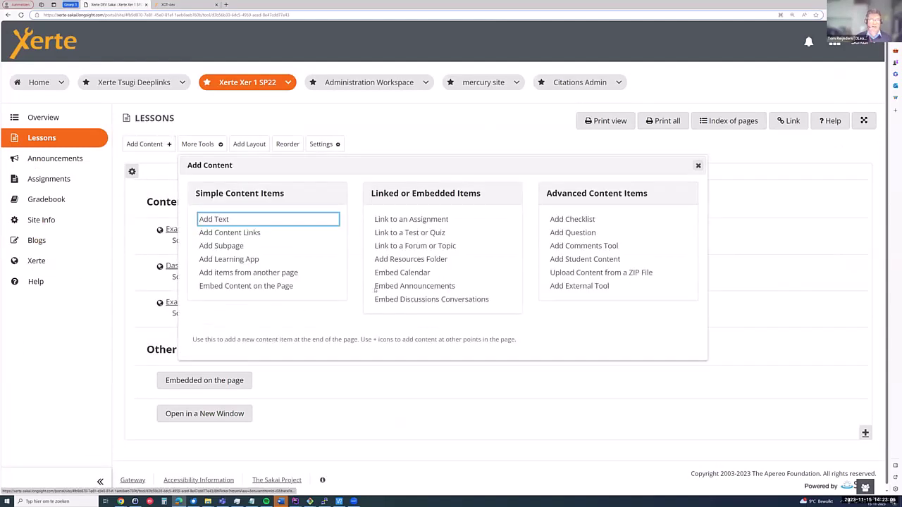
left_click(579, 285)
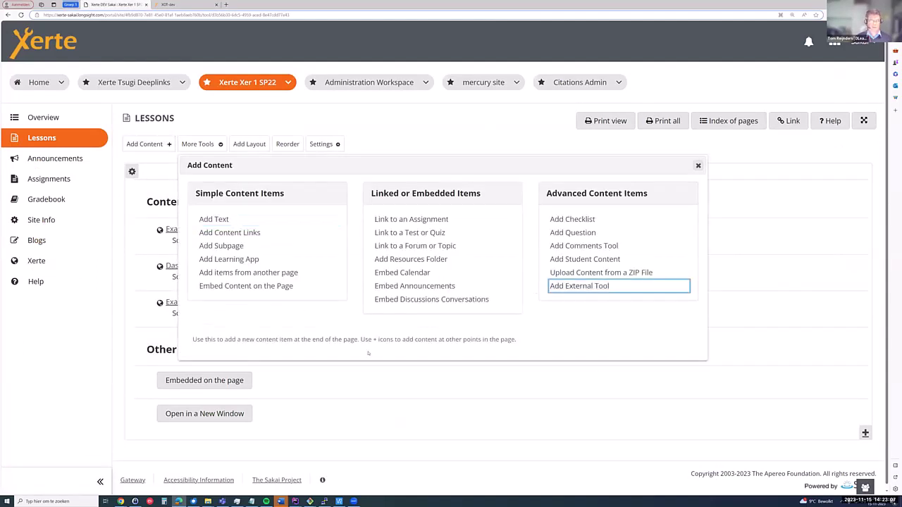
left_click(134, 240)
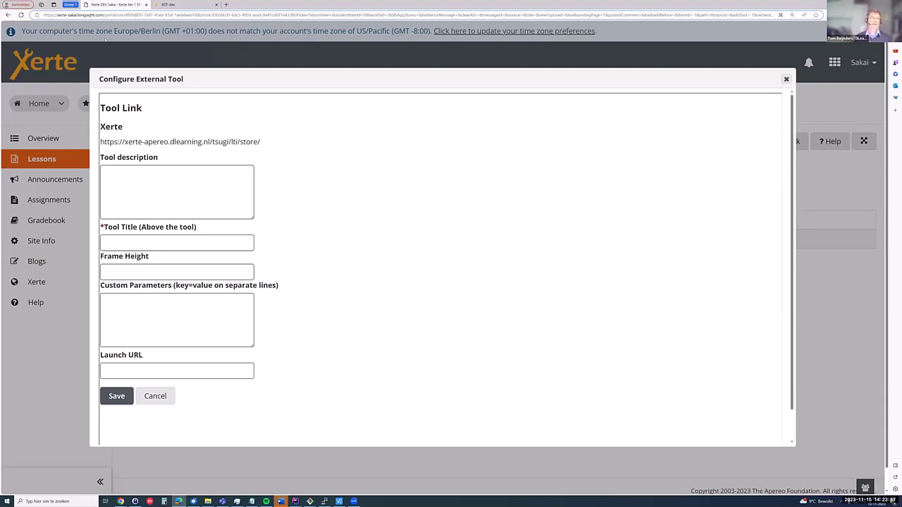
Switch to the Xerte workspace and copy the LTI 1.3 launch URL from the Xerte21 project's LTI/xAPI properties
left_click(166, 6)
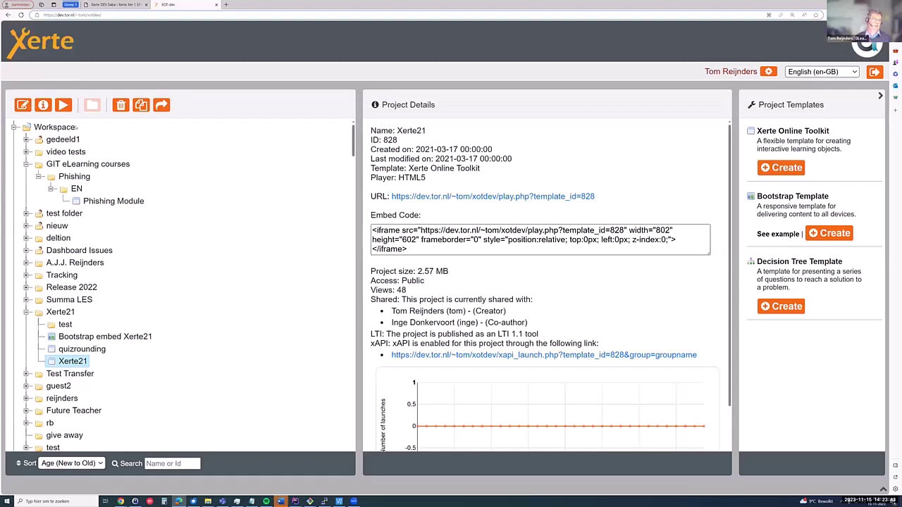
left_click(42, 104)
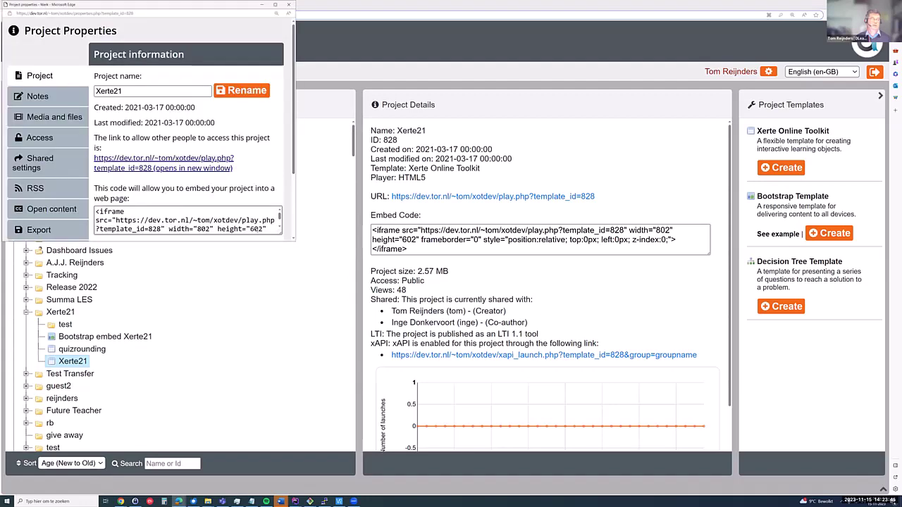
scroll(53, 160, "down", 1)
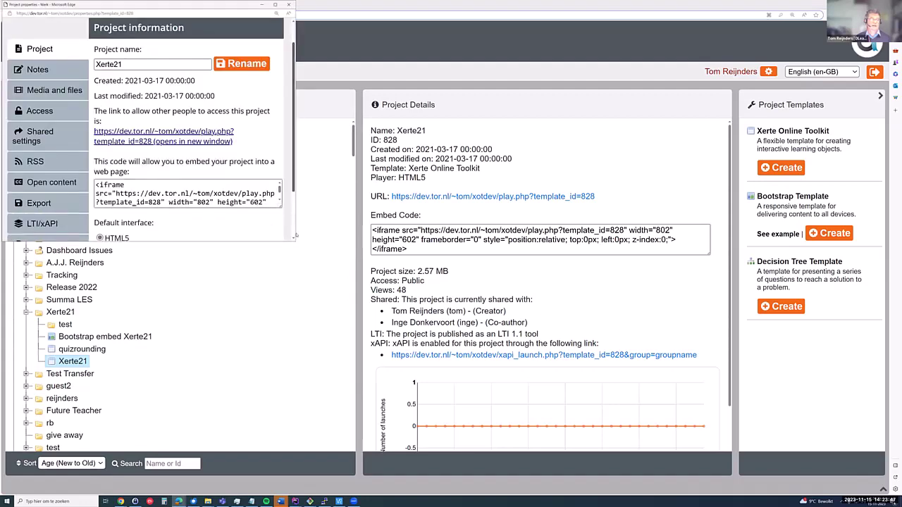
scroll(53, 161, "down", 2)
left_click(50, 159)
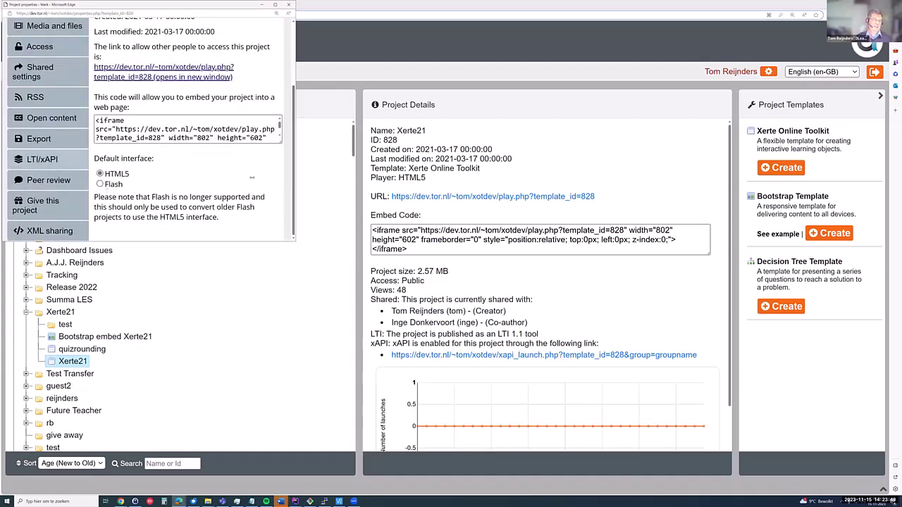
scroll(286, 233, "down", 5)
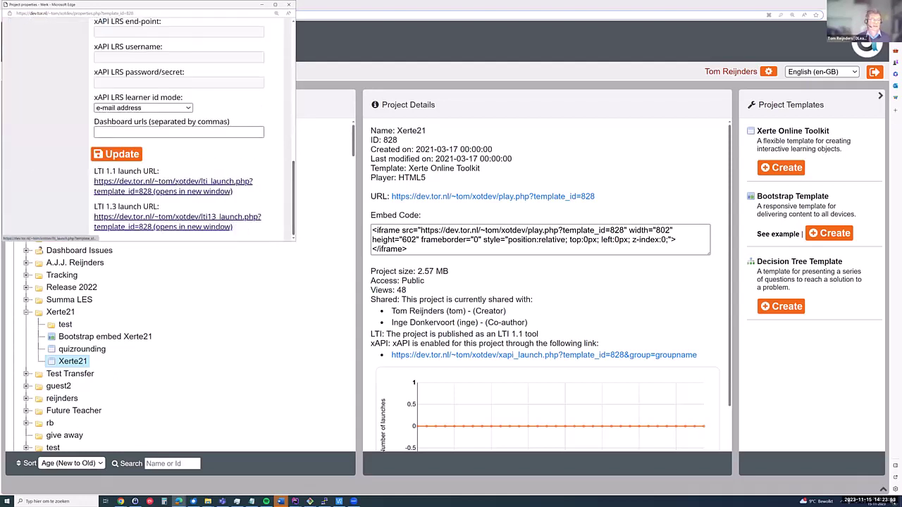
right_click(169, 220)
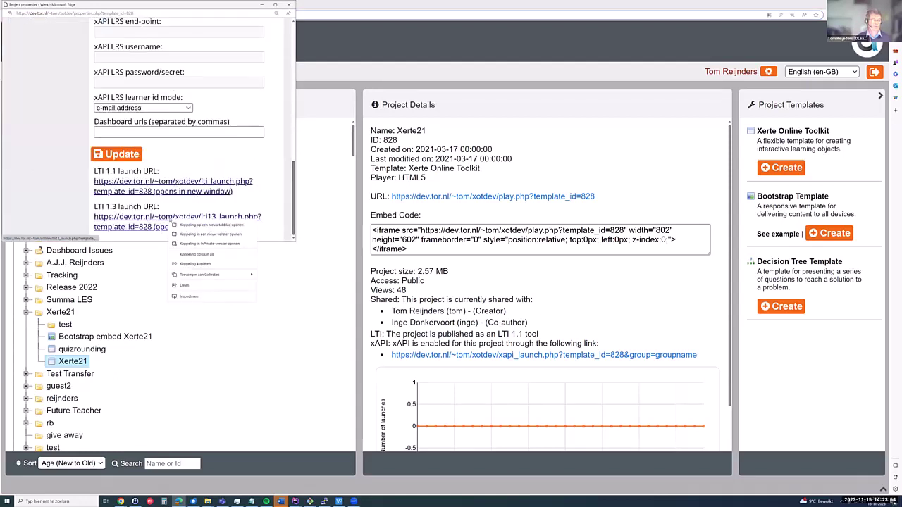
left_click(204, 265)
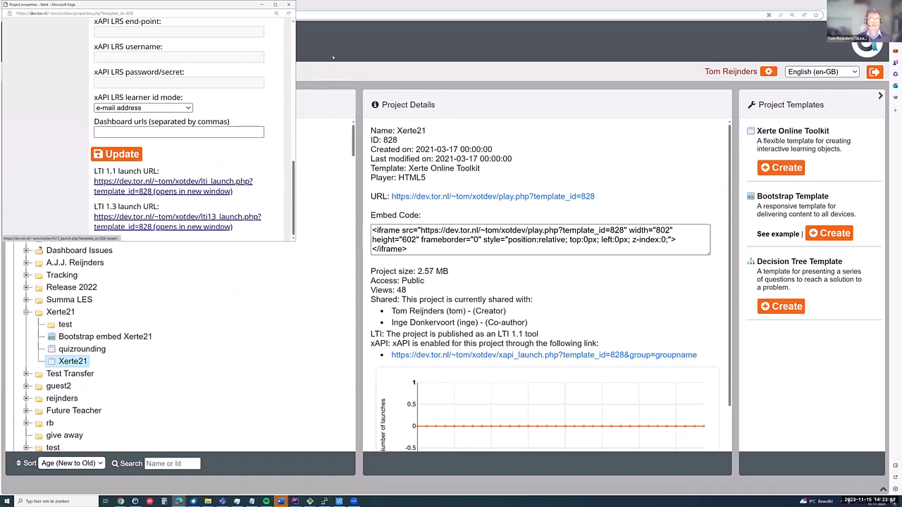
Return to Sakai, show the Launch URL field of the Xerte tool configuration, and close the dialog without saving
left_click(329, 10)
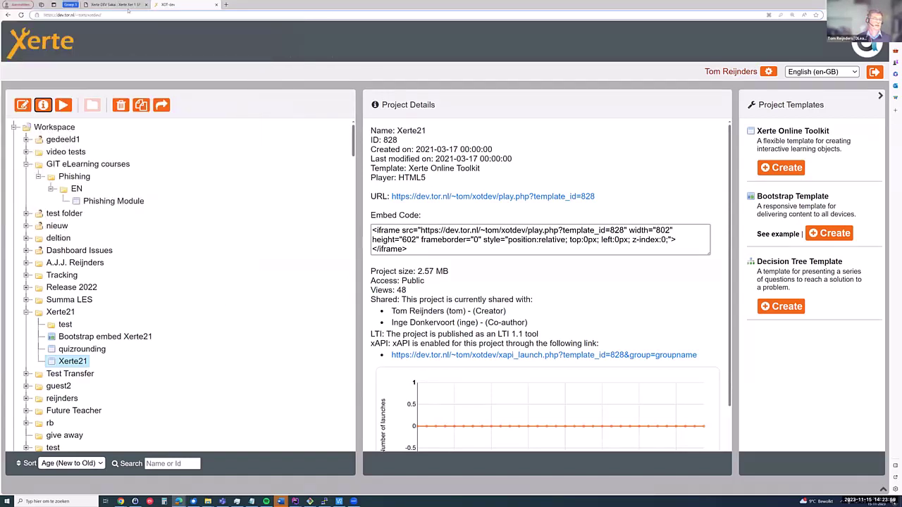
left_click(128, 8)
left_click(140, 375)
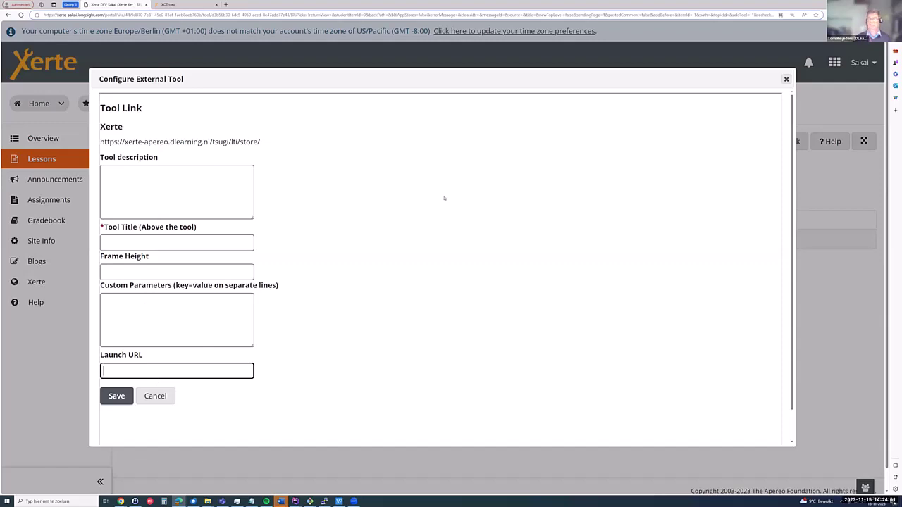
left_click(787, 79)
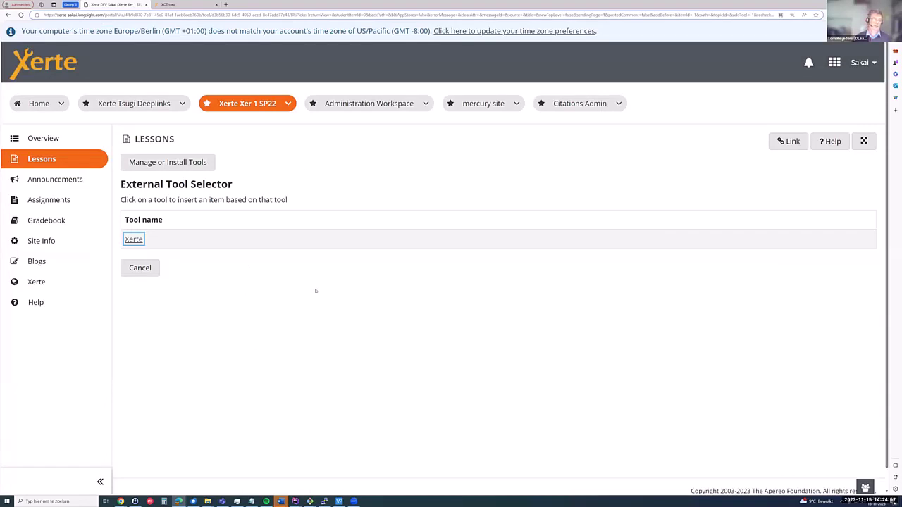
Open the new assignment form in Sakai and bring up the content item selector from the instructions editor
left_click(54, 200)
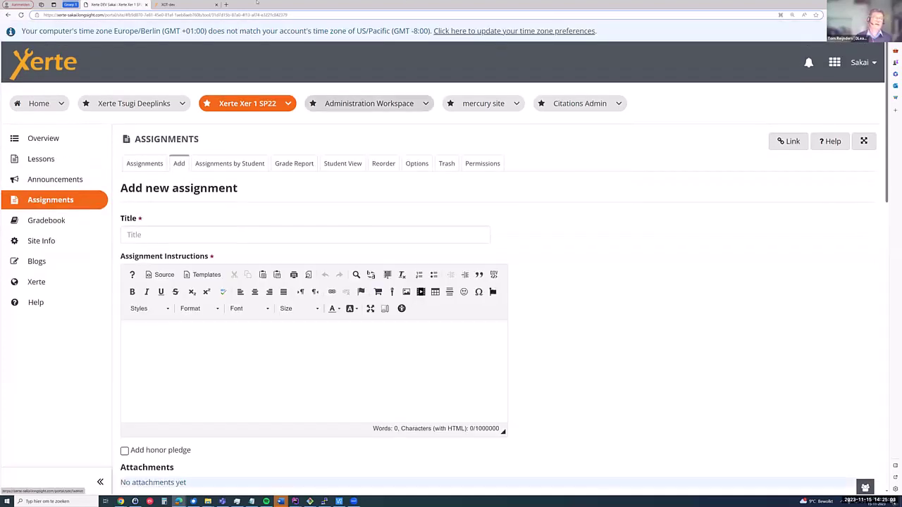
left_click(184, 5)
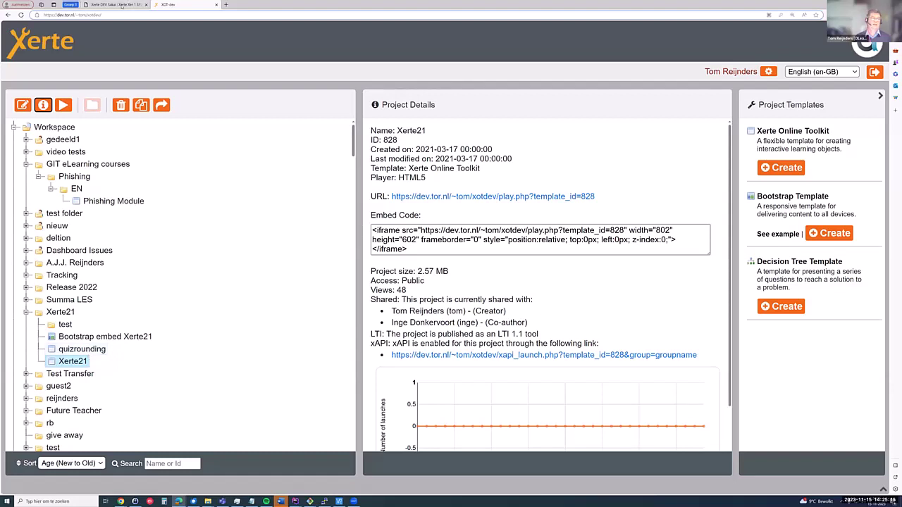
left_click(121, 6)
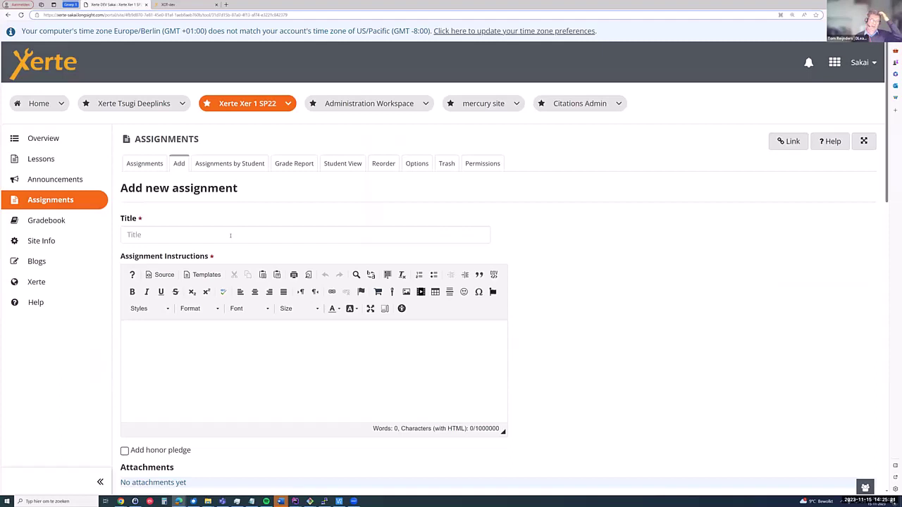
left_click(379, 293)
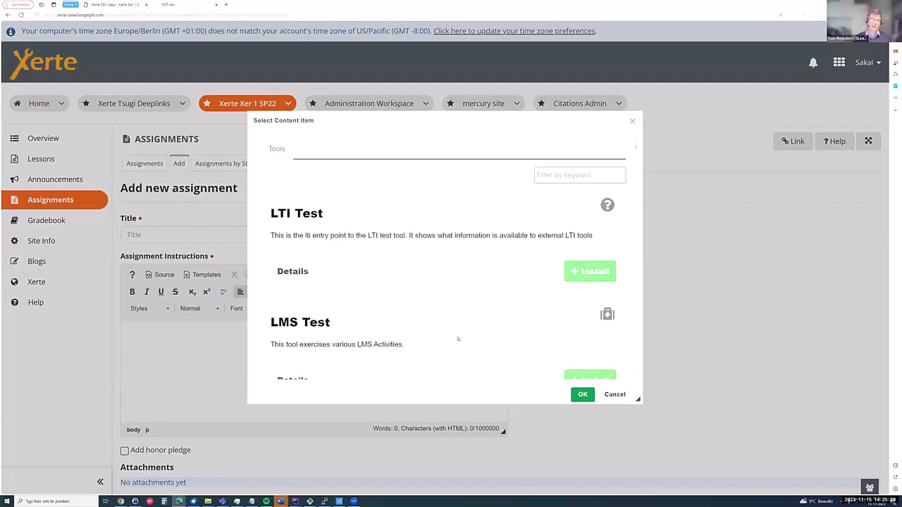
Look through the installable Xerte modules and dashboards in the content item selector, and return to the start of the list
scroll(459, 343, "down", 7)
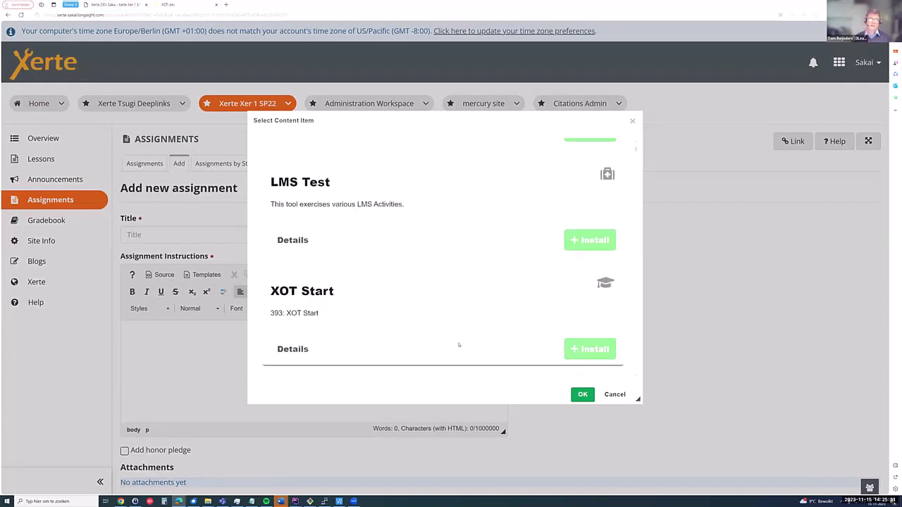
scroll(459, 345, "down", 6)
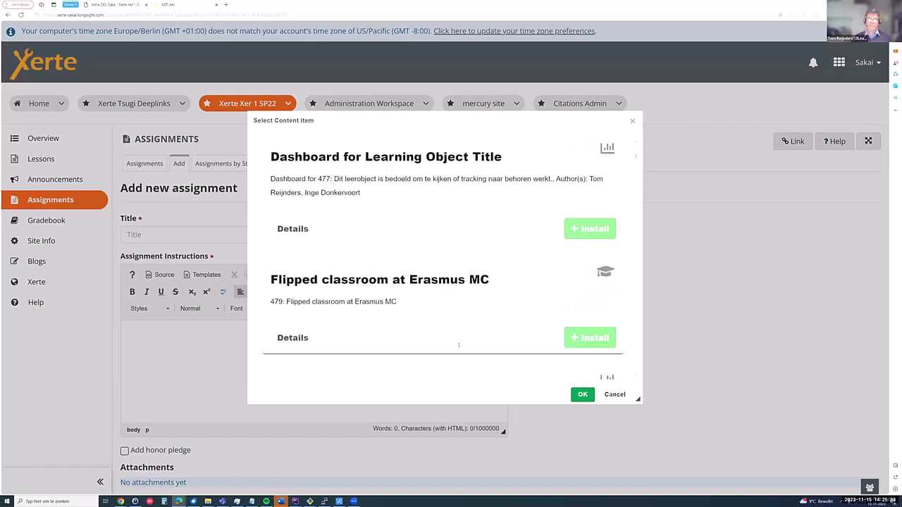
scroll(431, 352, "down", 8)
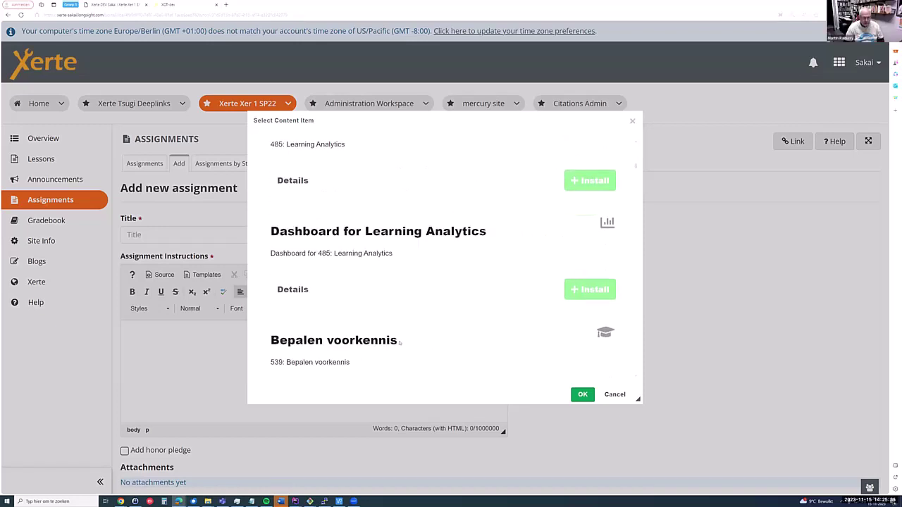
scroll(363, 321, "down", 7)
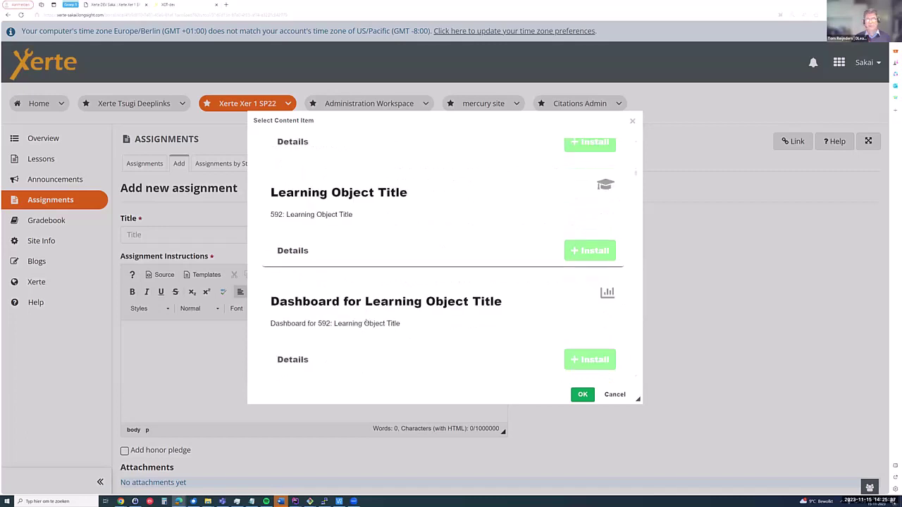
scroll(629, 174, "up", 5)
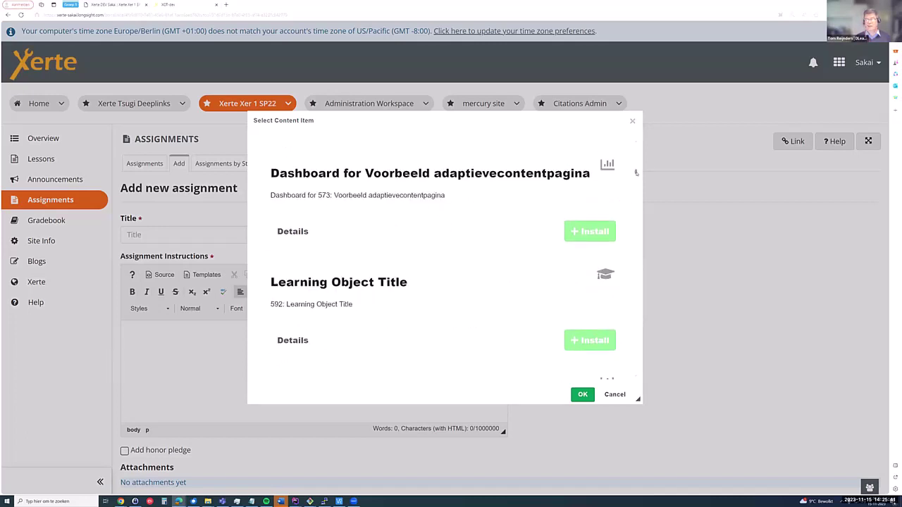
left_click_drag(637, 172, 637, 140)
Find item 828 in the content item selector and install Xerte Conference 2021 - Xerte and LTI into the assignment instructions
left_click(553, 177)
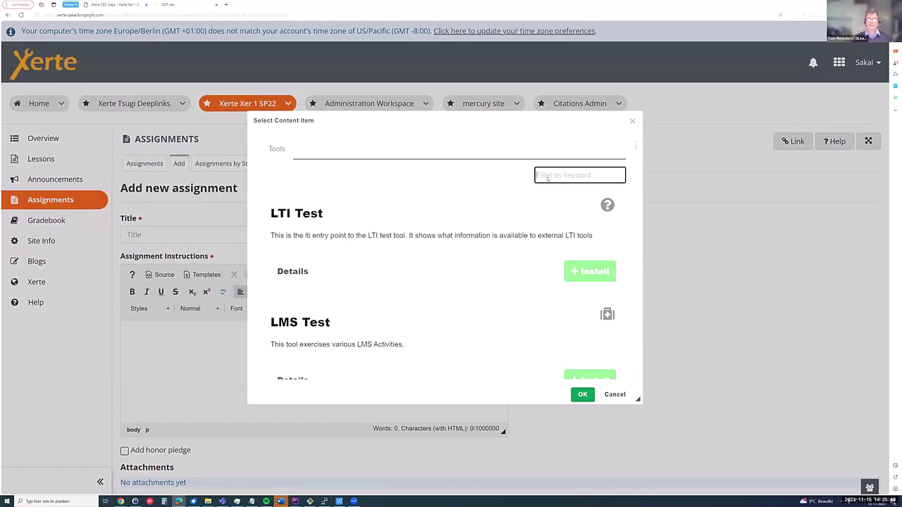
left_click(489, 146)
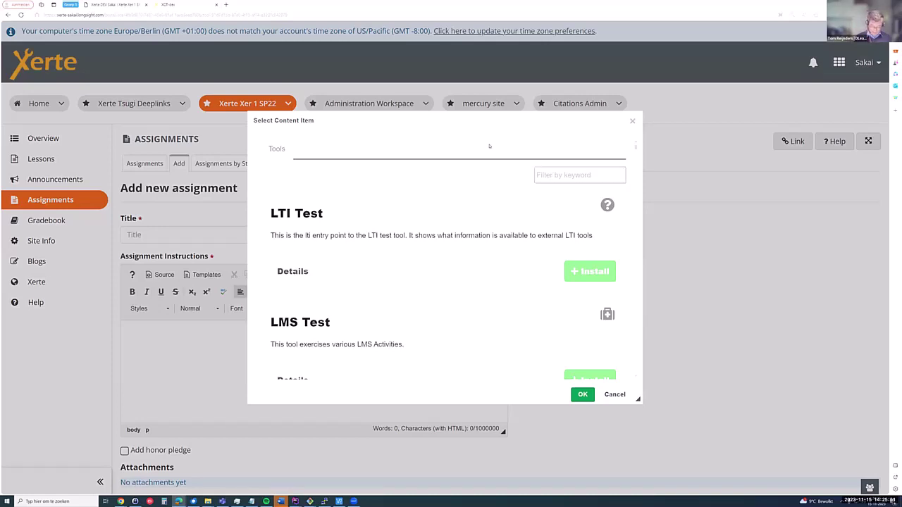
key("ctrl+f")
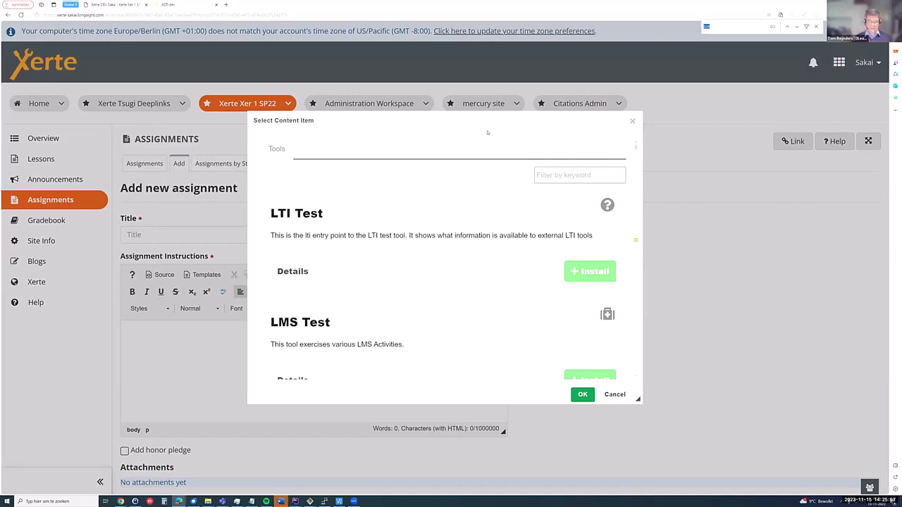
type("xe")
key("Return")
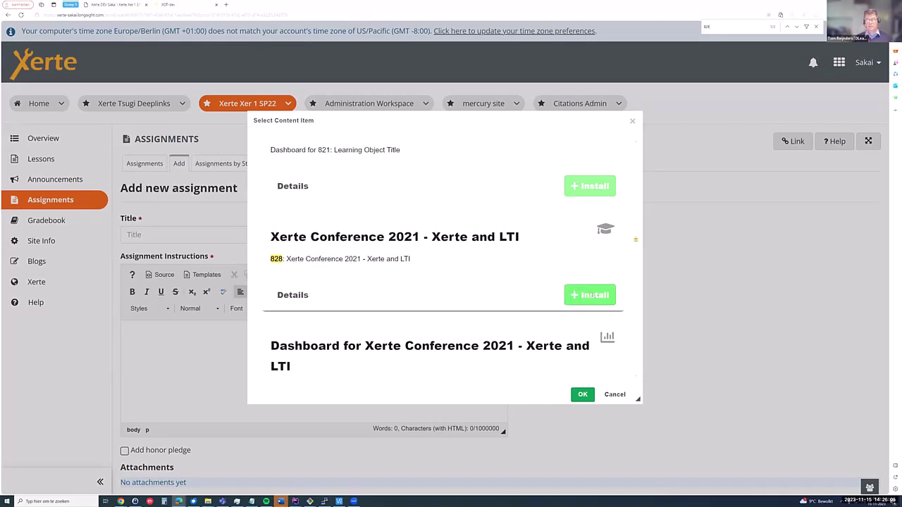
left_click(590, 296)
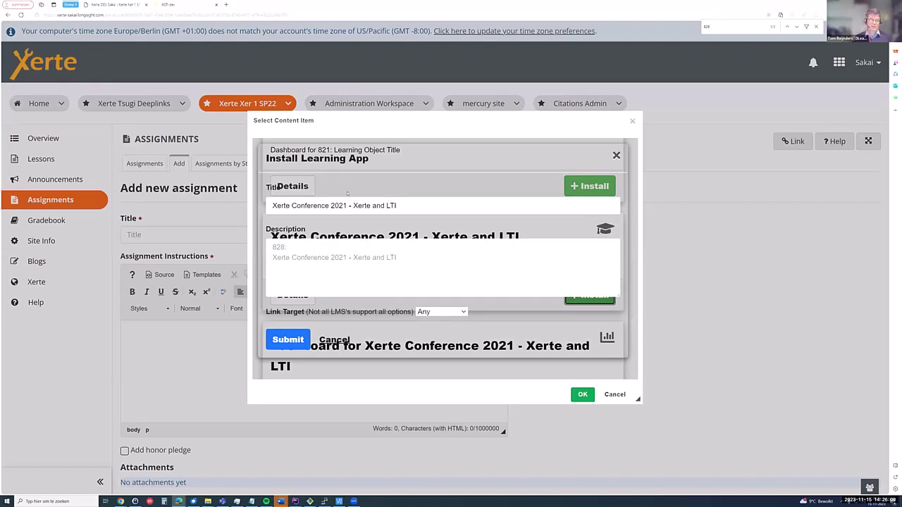
left_click(295, 341)
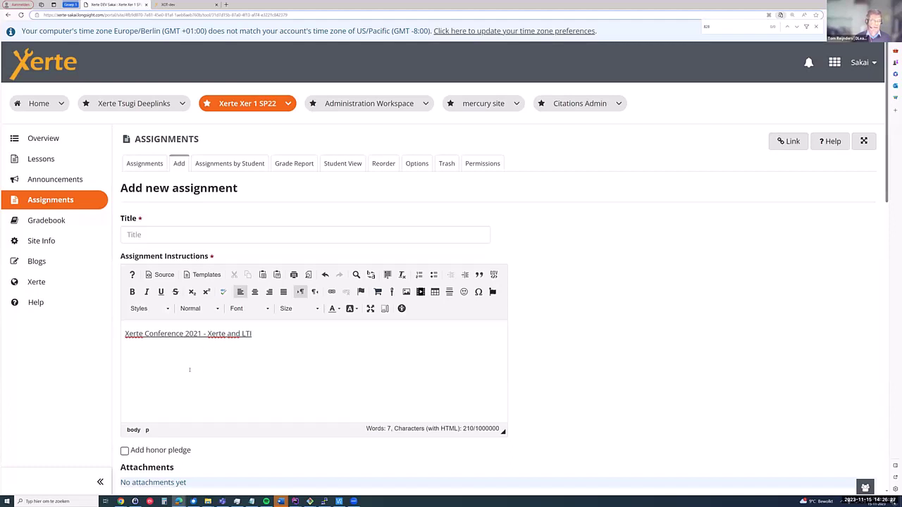
Try to post the untitled new assignment and to preview it
scroll(233, 428, "down", 15)
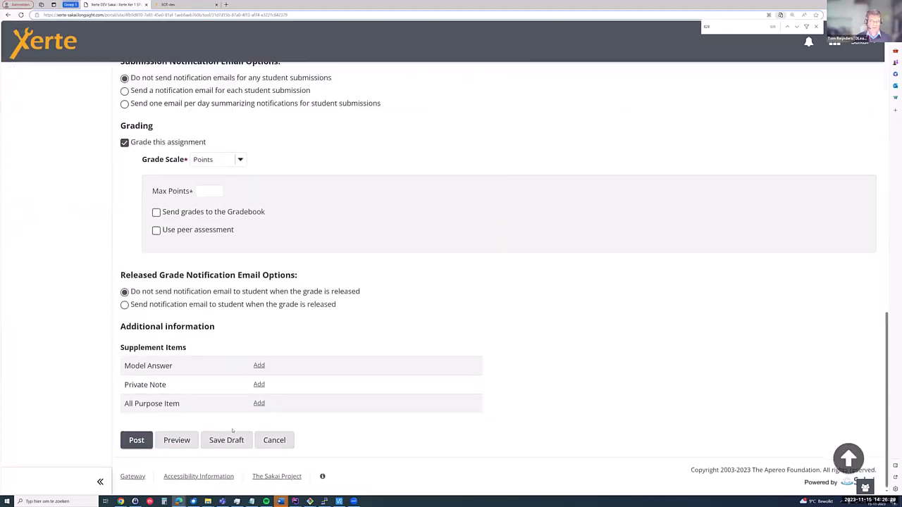
left_click(133, 439)
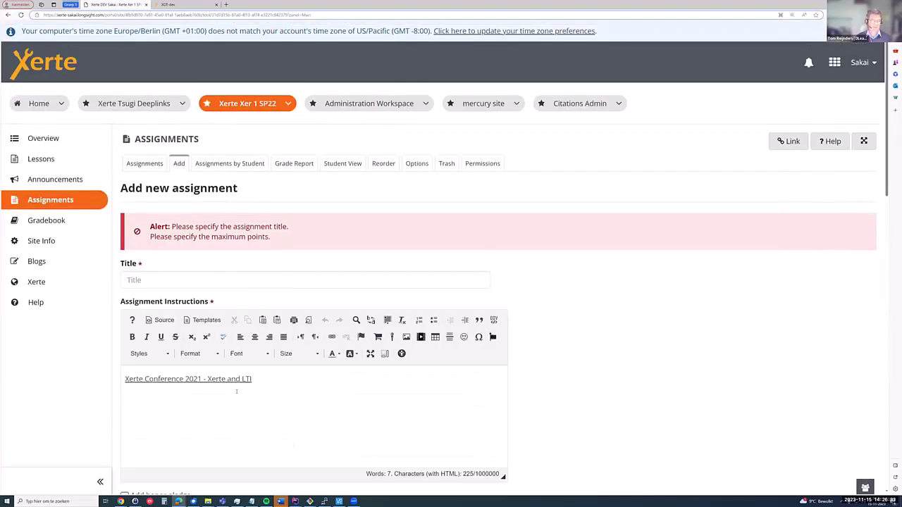
scroll(236, 391, "down", 15)
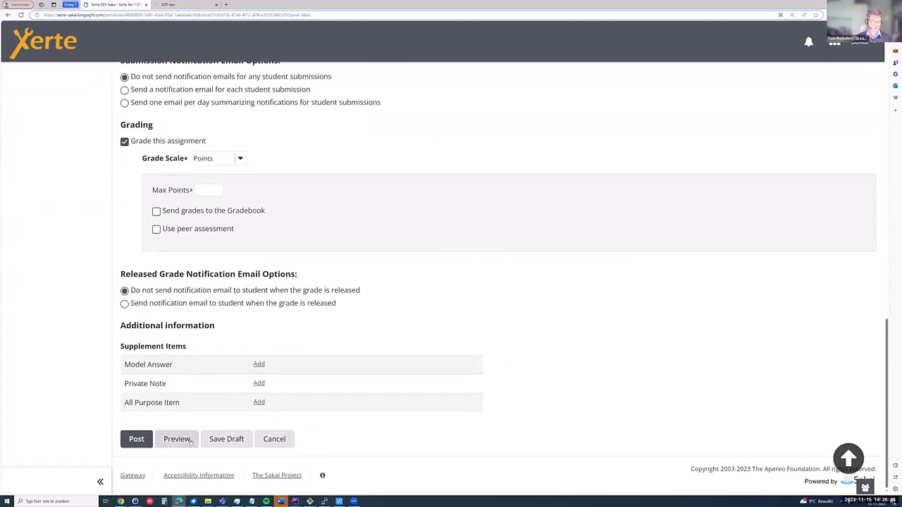
left_click(178, 439)
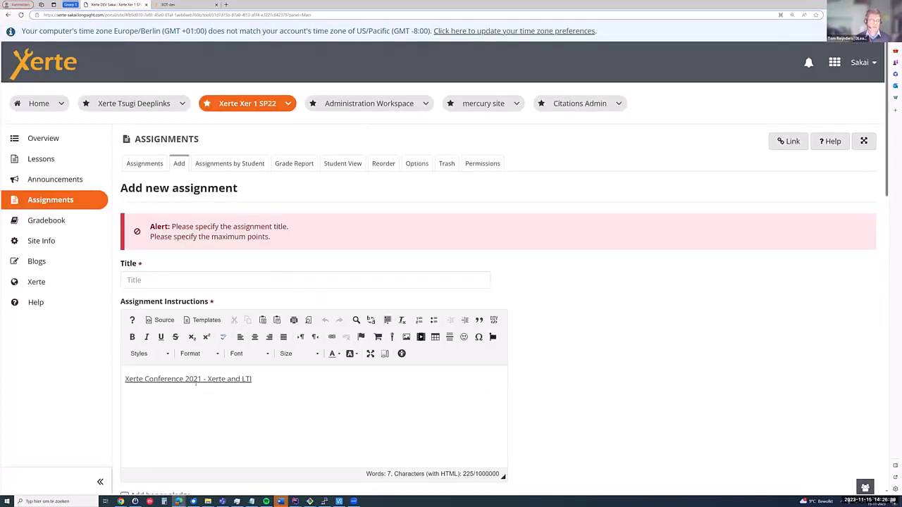
Title the assignment Test 1234 and try to preview it
scroll(200, 367, "down", 5)
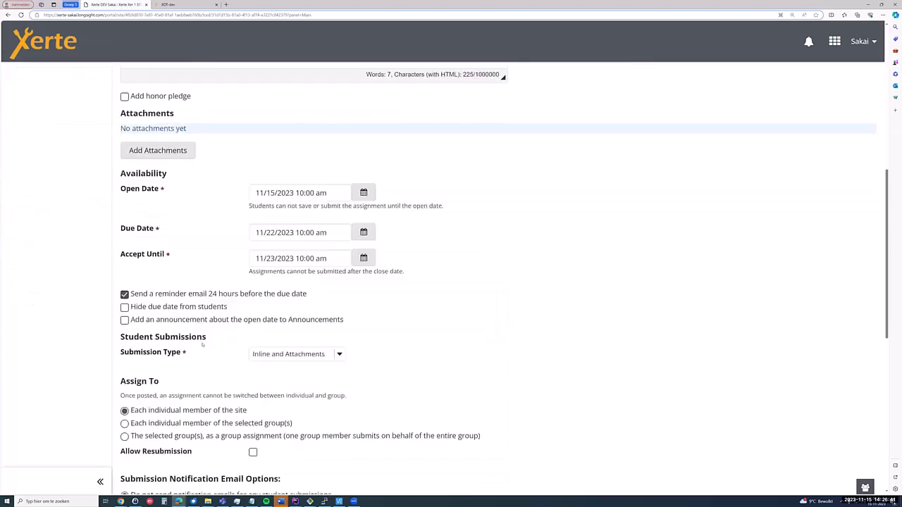
scroll(201, 345, "up", 5)
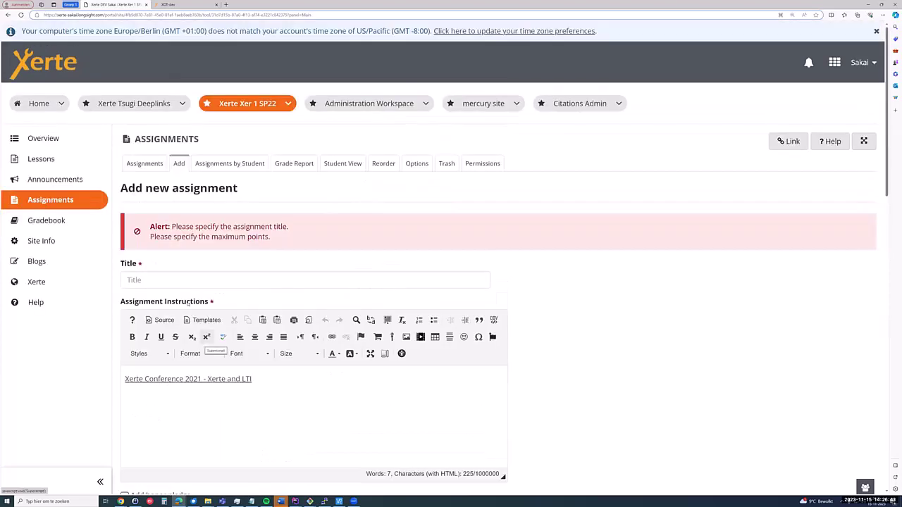
left_click(185, 282)
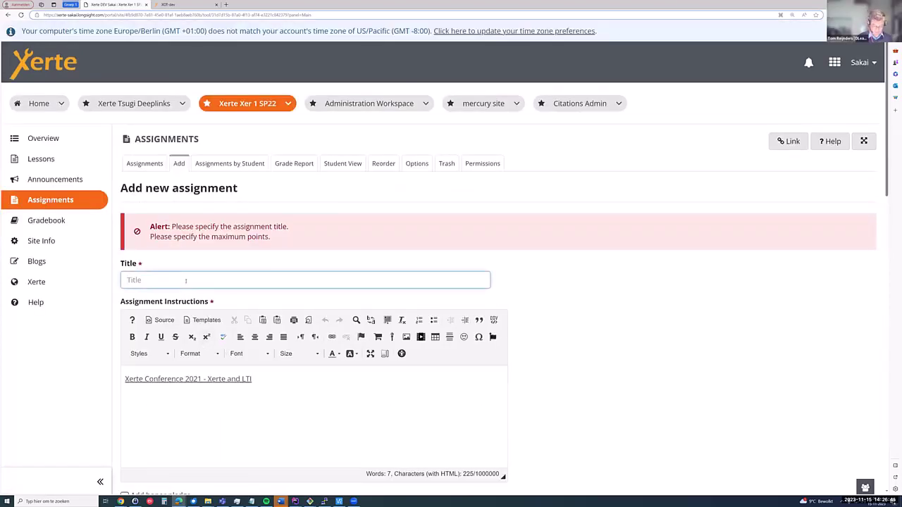
type("Test 1234")
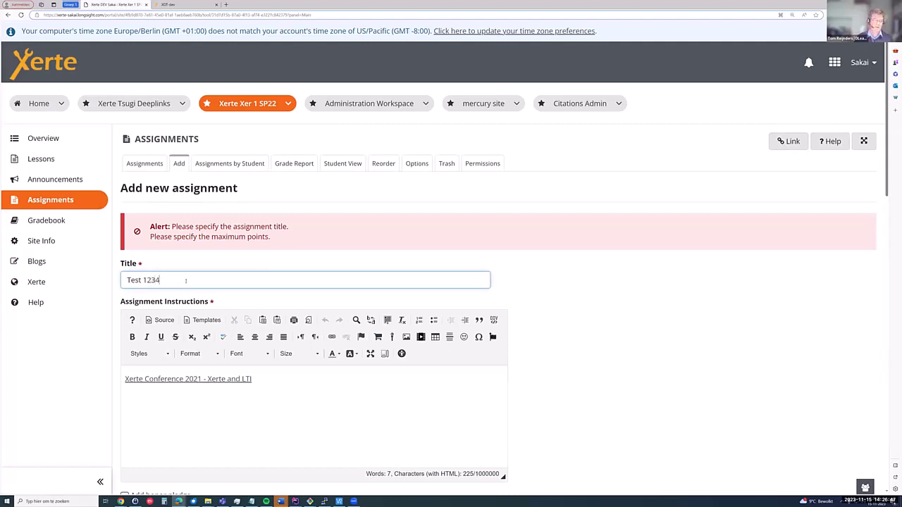
scroll(174, 440, "down", 10)
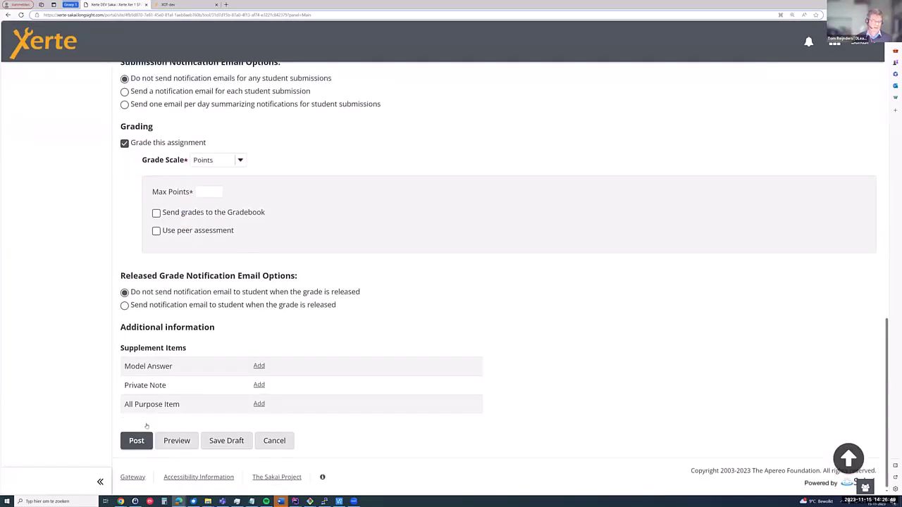
left_click(176, 439)
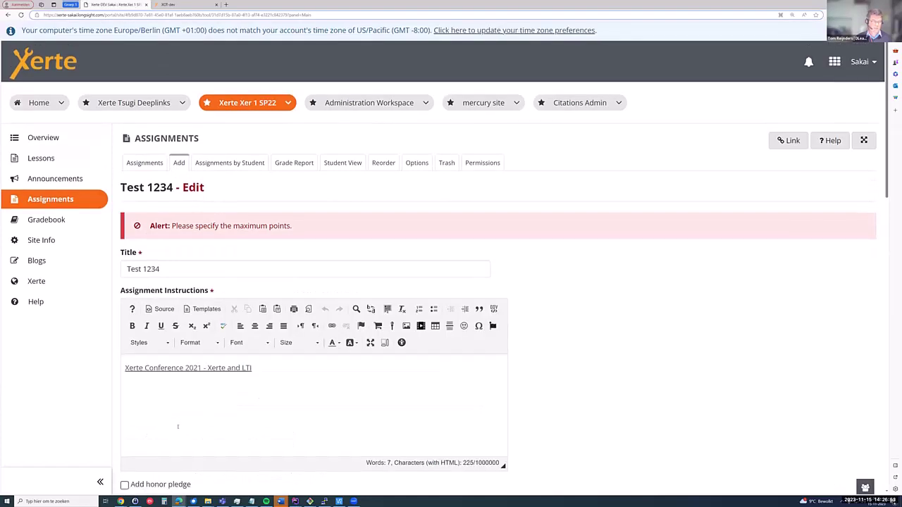
Set the assignment's maximum points to 10 in the grading settings
scroll(179, 424, "down", 10)
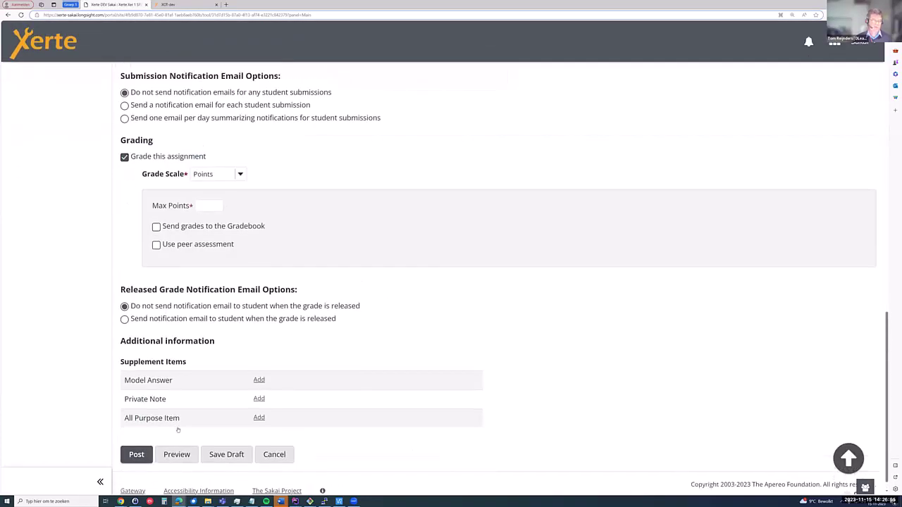
scroll(178, 428, "up", 5)
scroll(198, 409, "down", 5)
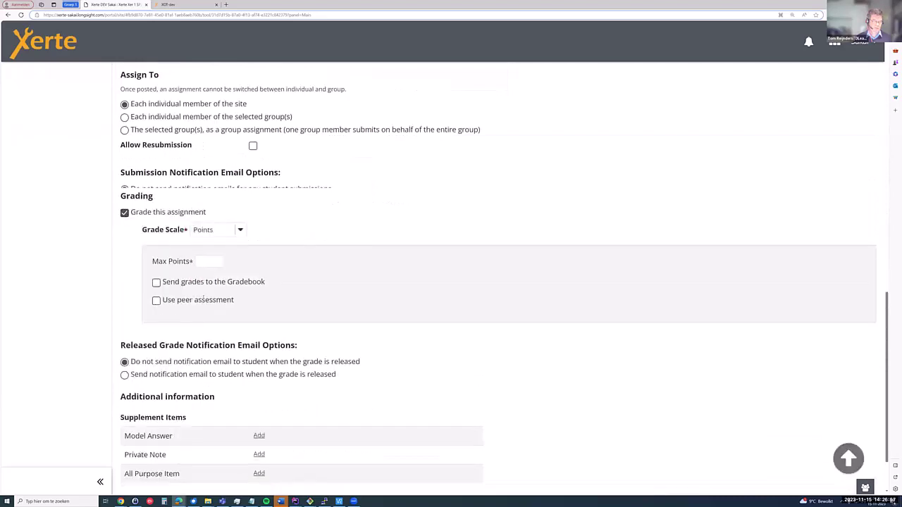
left_click(209, 260)
type("10")
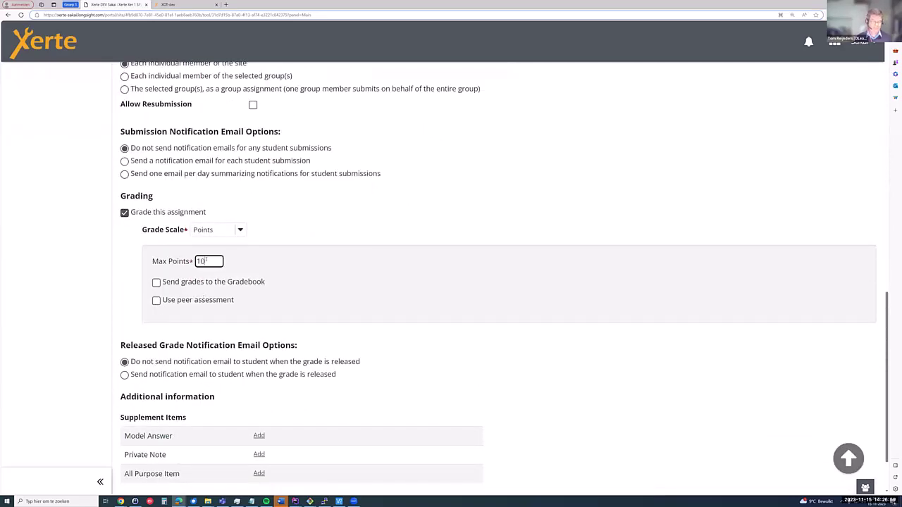
Preview the assignment and open the Xerte Conference 2021 - Xerte and LTI link in its instructions
scroll(198, 446, "down", 2)
left_click(177, 439)
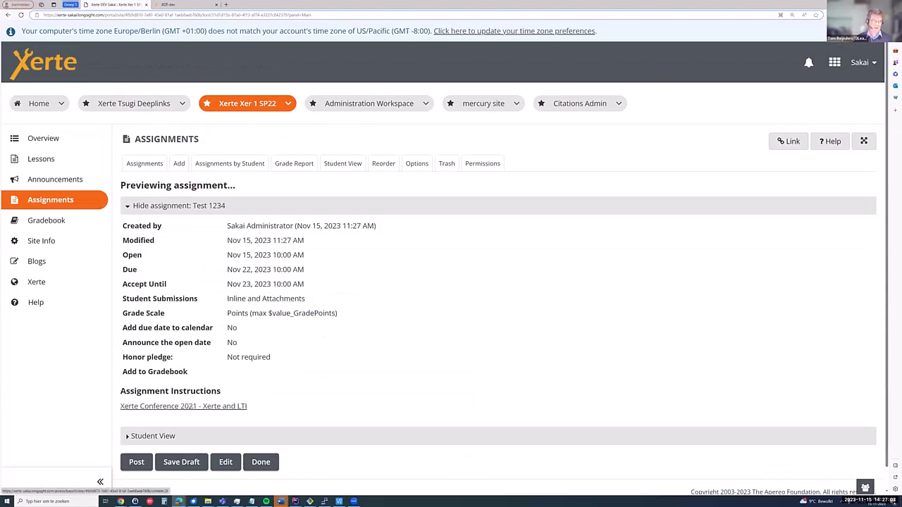
left_click(191, 407)
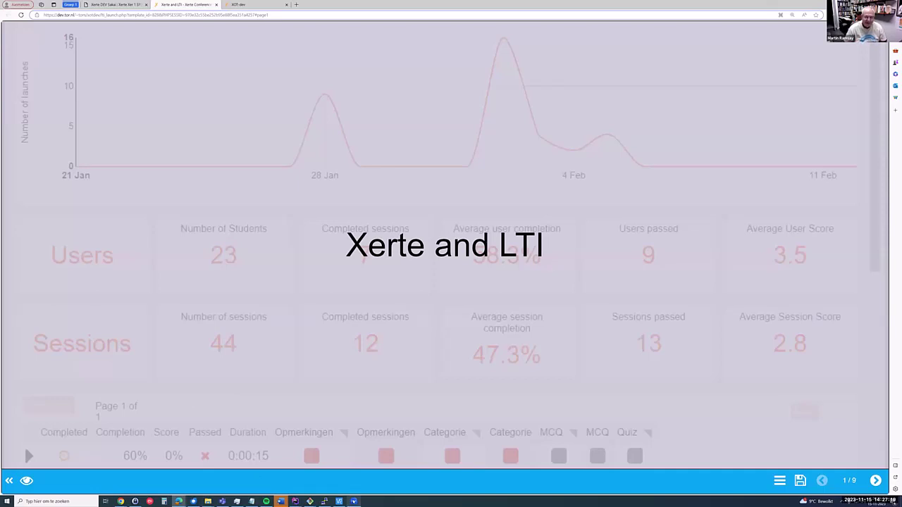
mouse_move(354, 501)
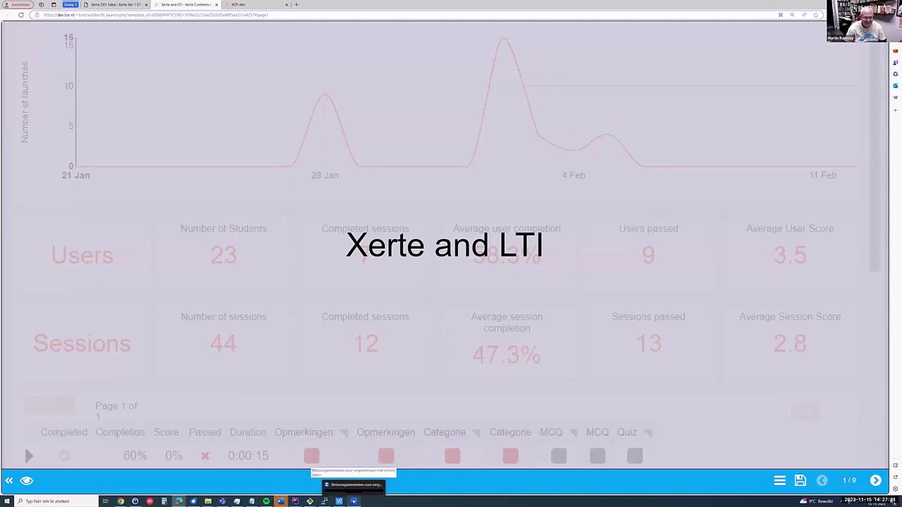